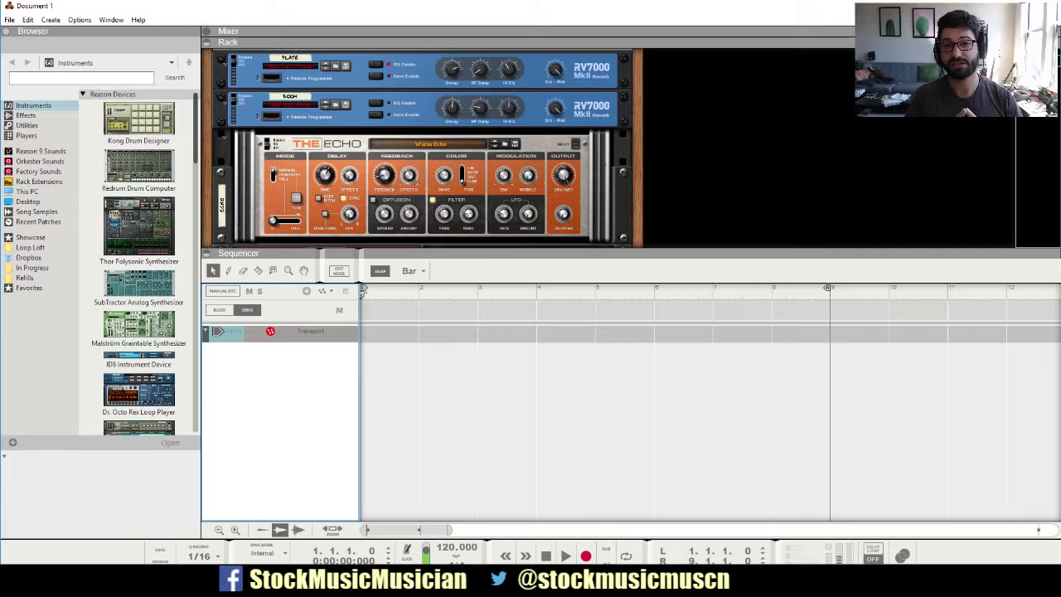
Step: Collapse the sequencer to enlarge the rack, and add a Native Instruments Kontakt 5 instrument in the empty rack column
click(206, 254)
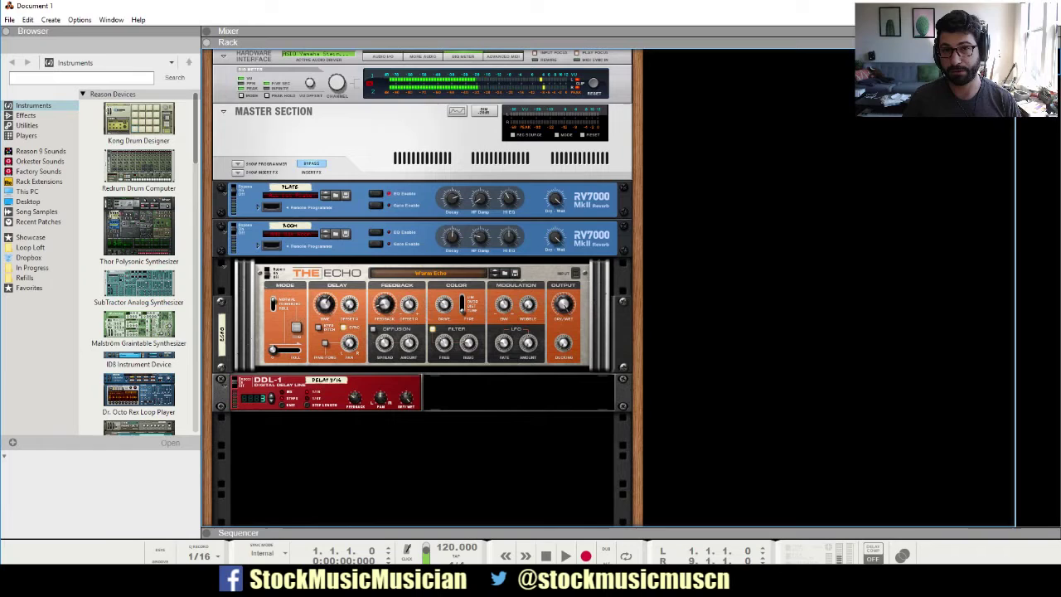
right_click(766, 156)
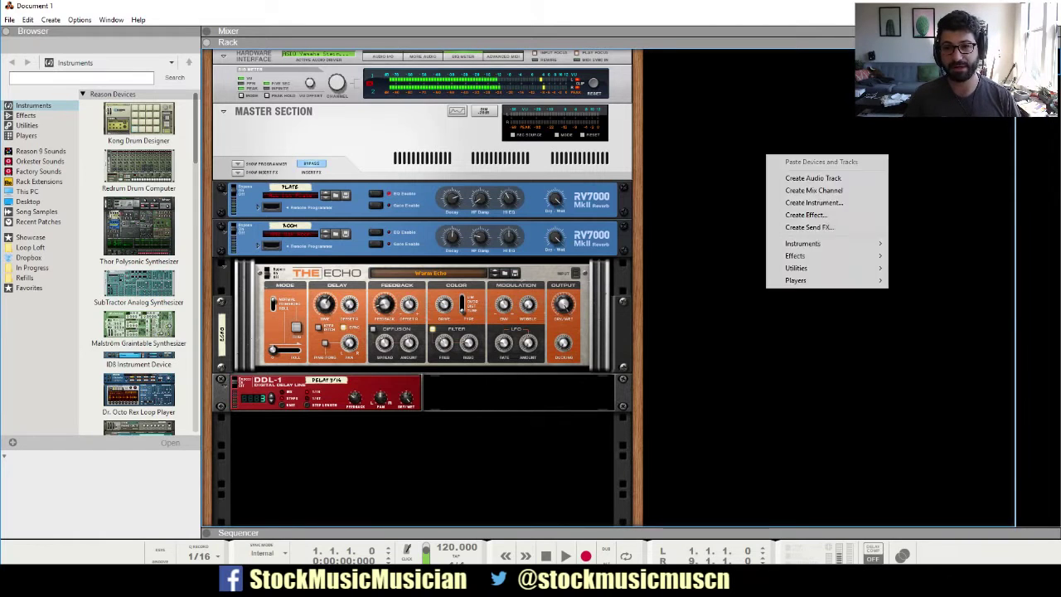
key(Escape)
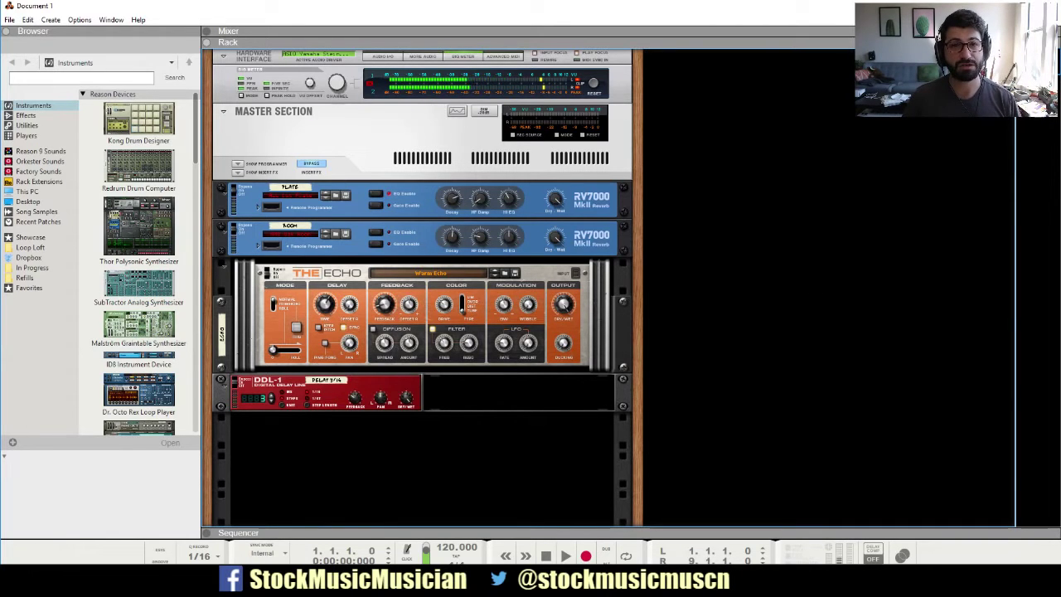
right_click(728, 147)
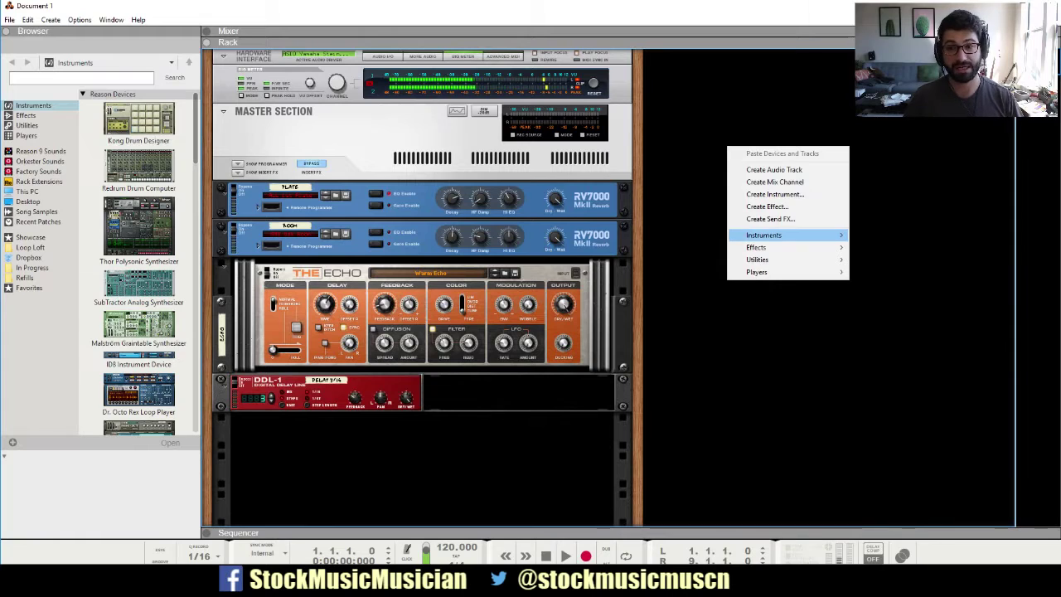
mouse_move(764, 236)
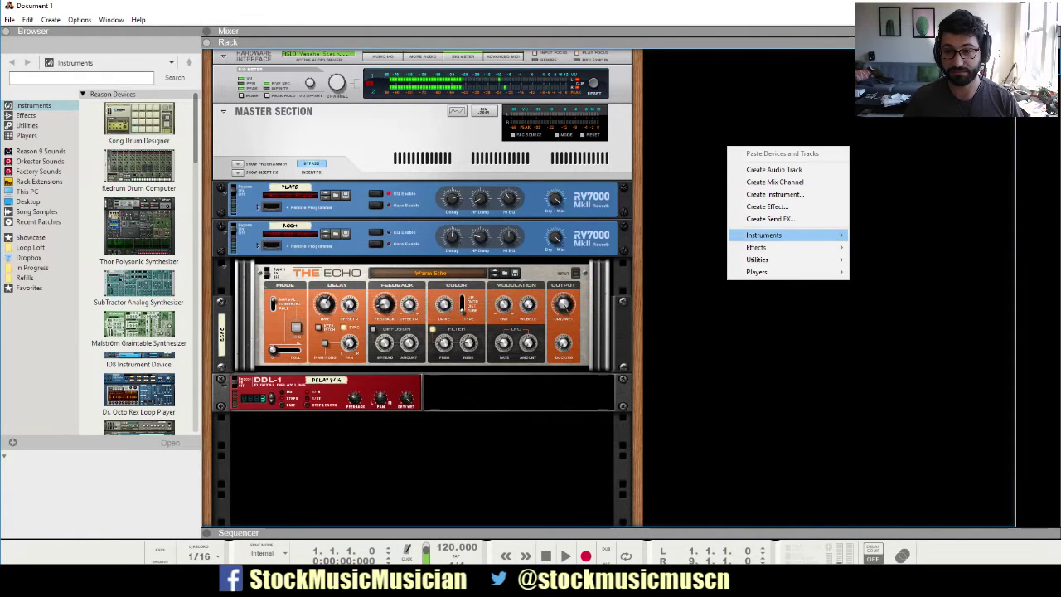
mouse_move(904, 350)
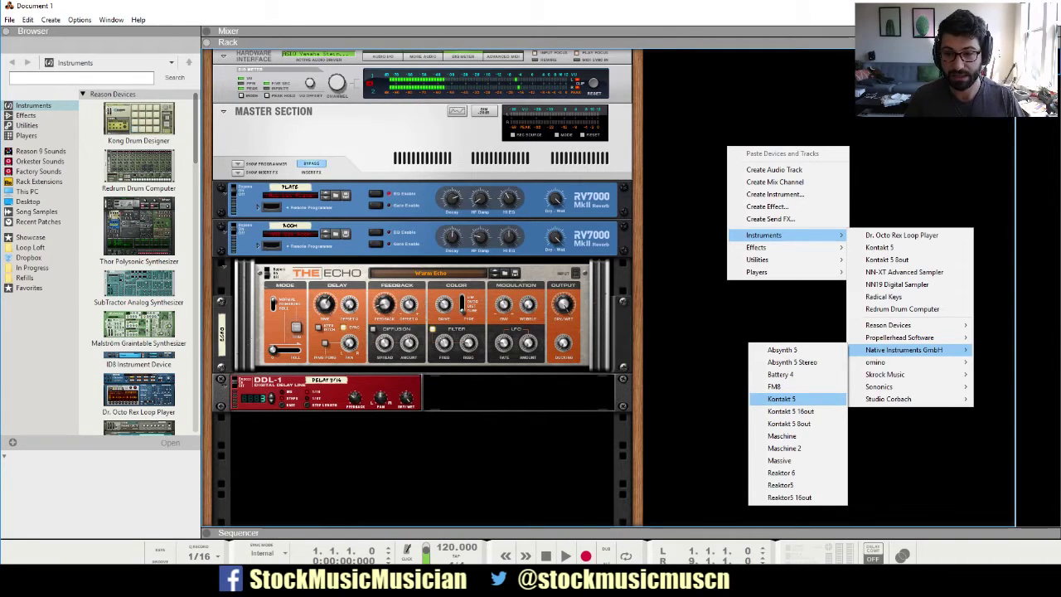
click(782, 399)
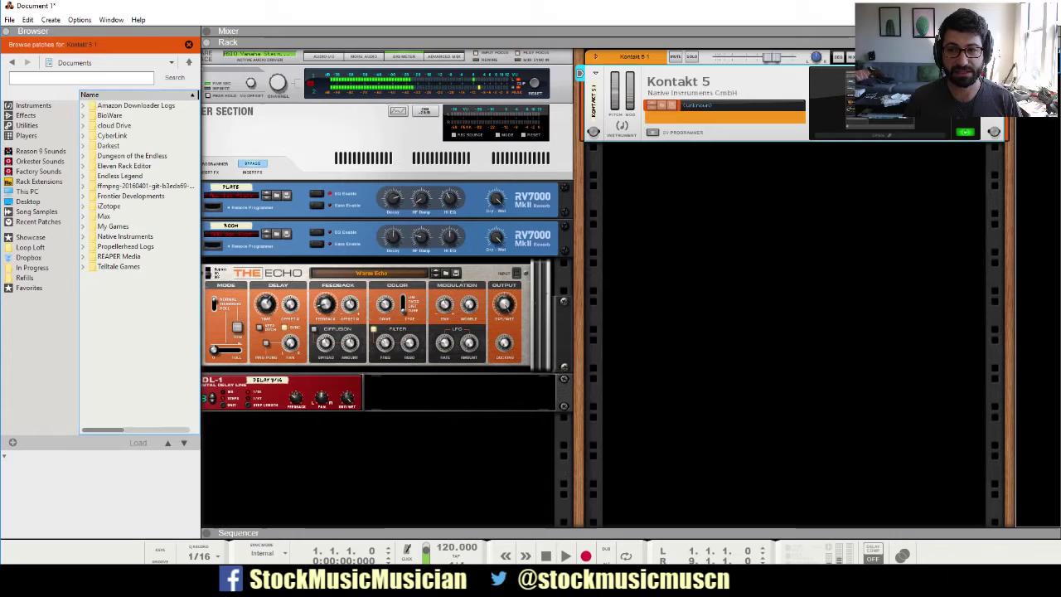
Step: Open the Kontakt 5 plugin window, reposition it slightly, and set it to stay open
click(880, 135)
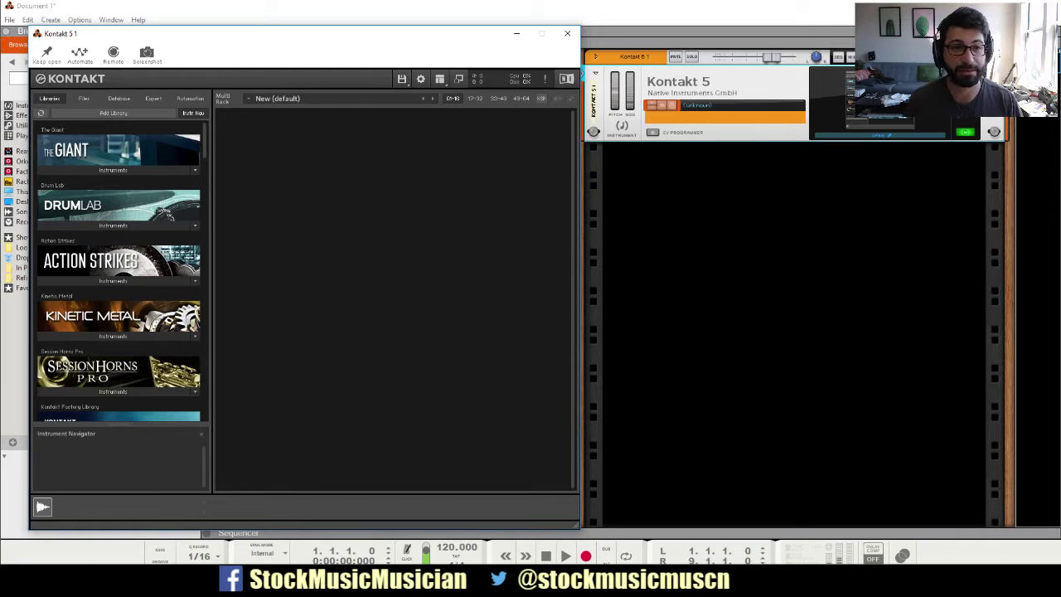
drag(163, 36, 186, 29)
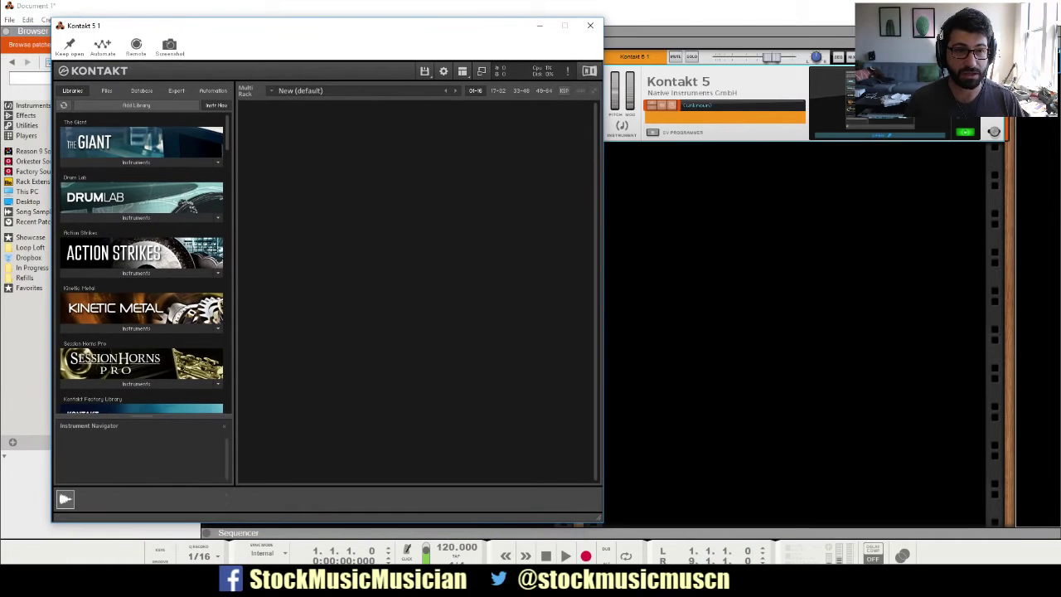
click(70, 45)
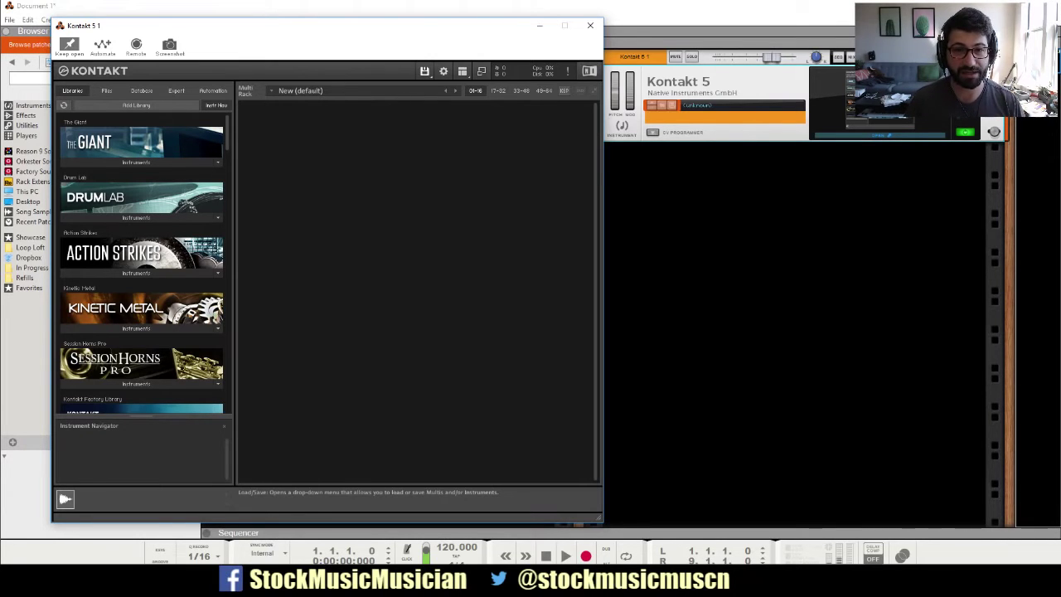
Step: Examine Kontakt's Load / Import options, workspace display choices and minimized view, restoring the full view at the end
click(444, 72)
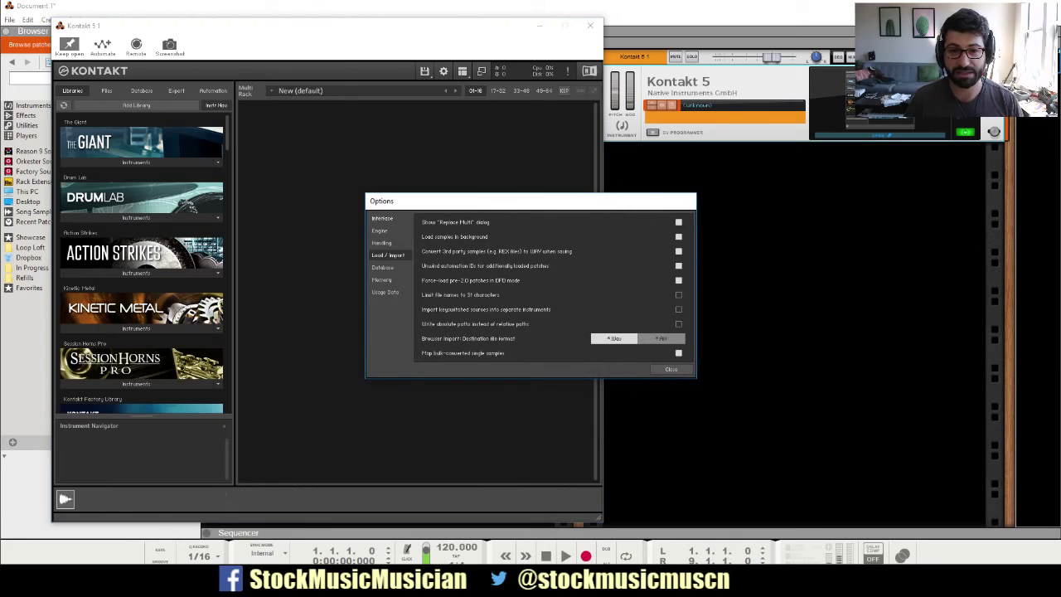
key(Escape)
click(462, 70)
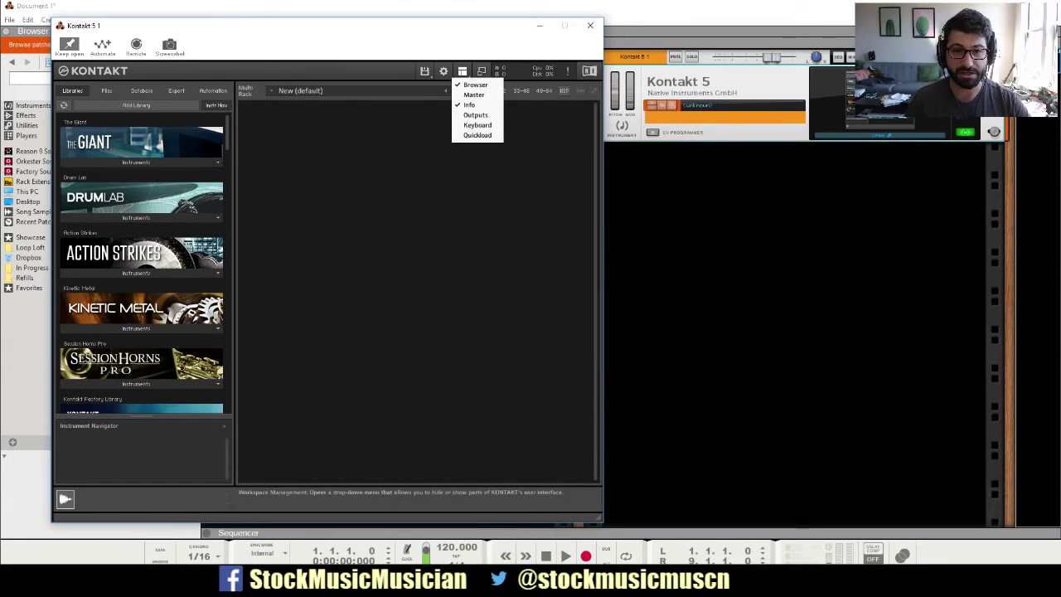
click(465, 71)
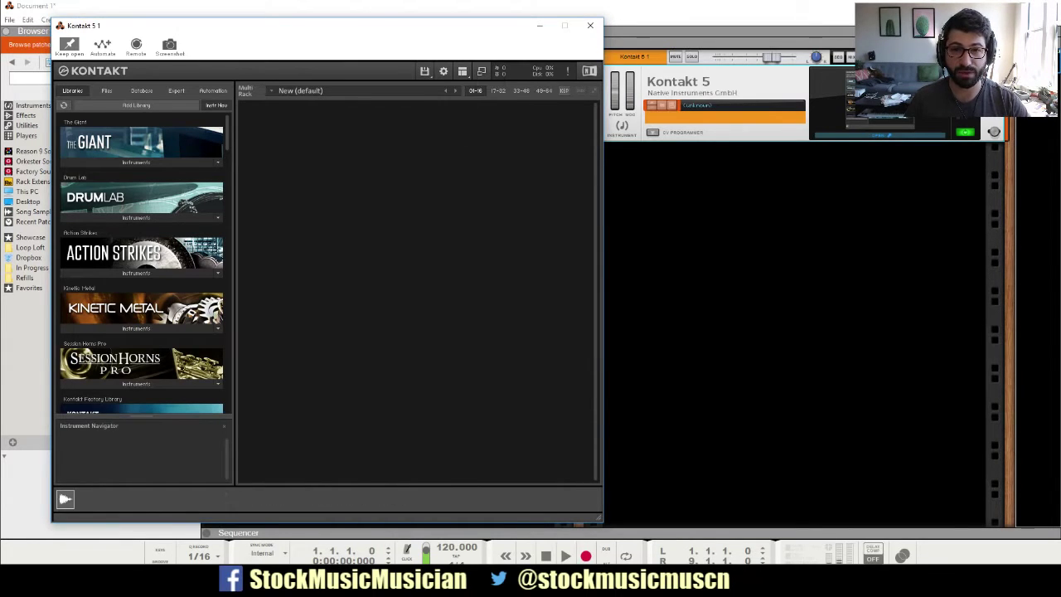
click(481, 70)
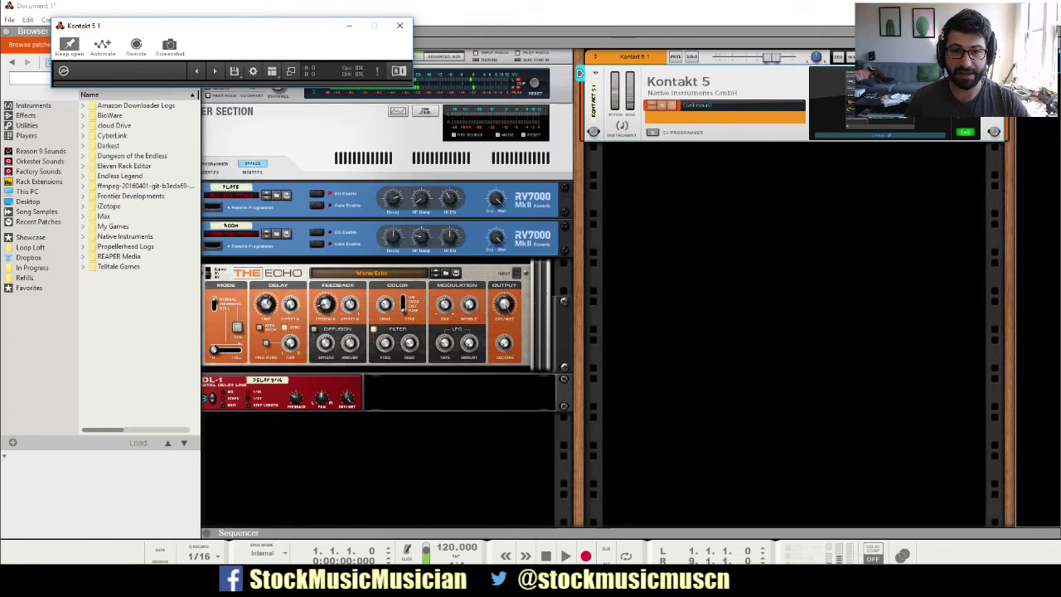
click(418, 83)
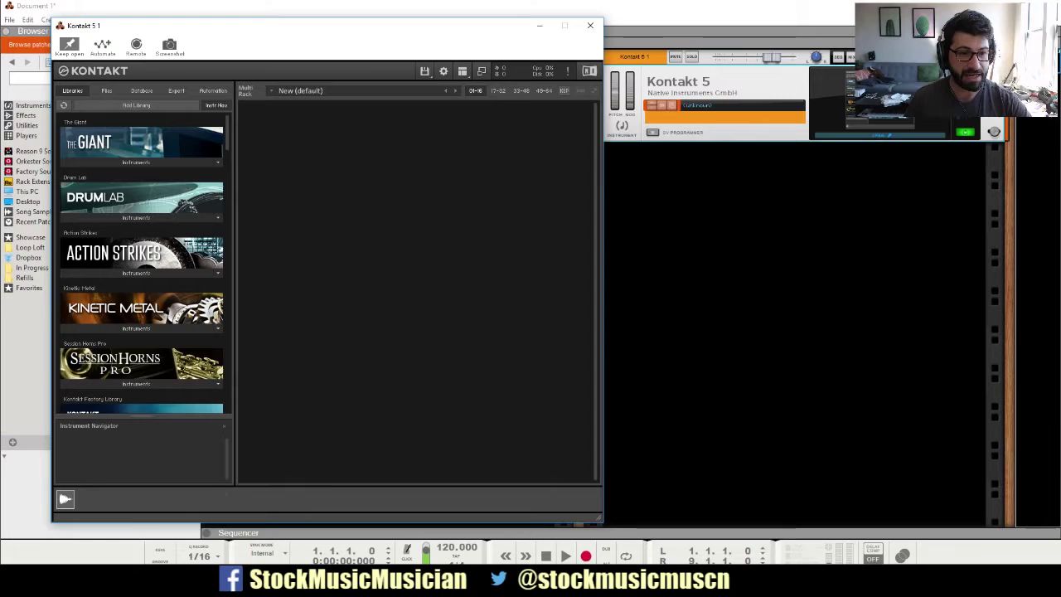
Step: Load the Session Horns Pro - Performance.nki instrument from the Session Horns Pro library
scroll(142, 264, down, 5)
scroll(141, 264, down, 3)
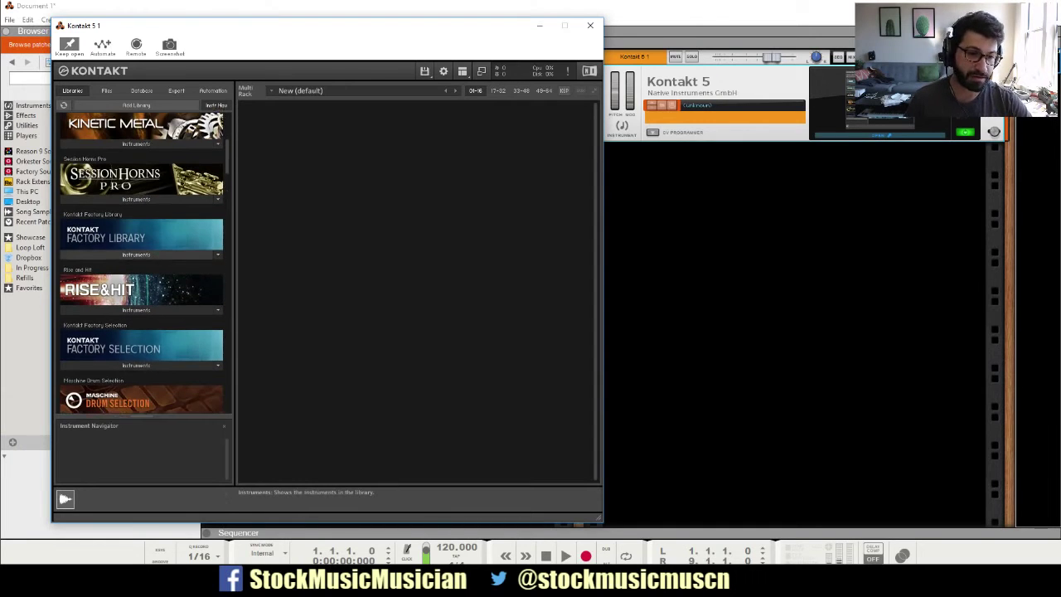
scroll(142, 263, down, 1)
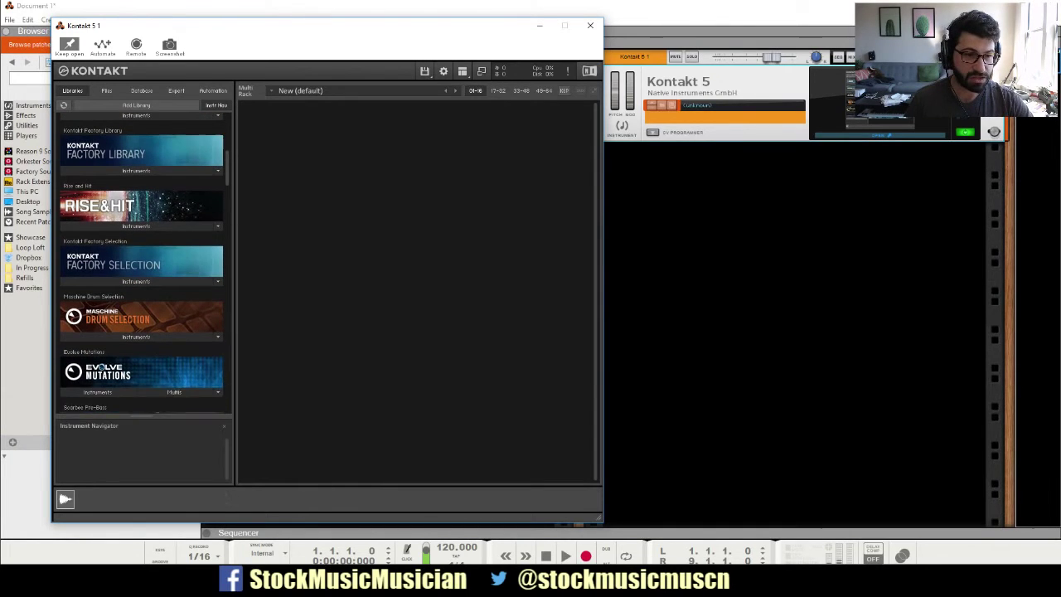
scroll(142, 264, up, 2)
click(136, 177)
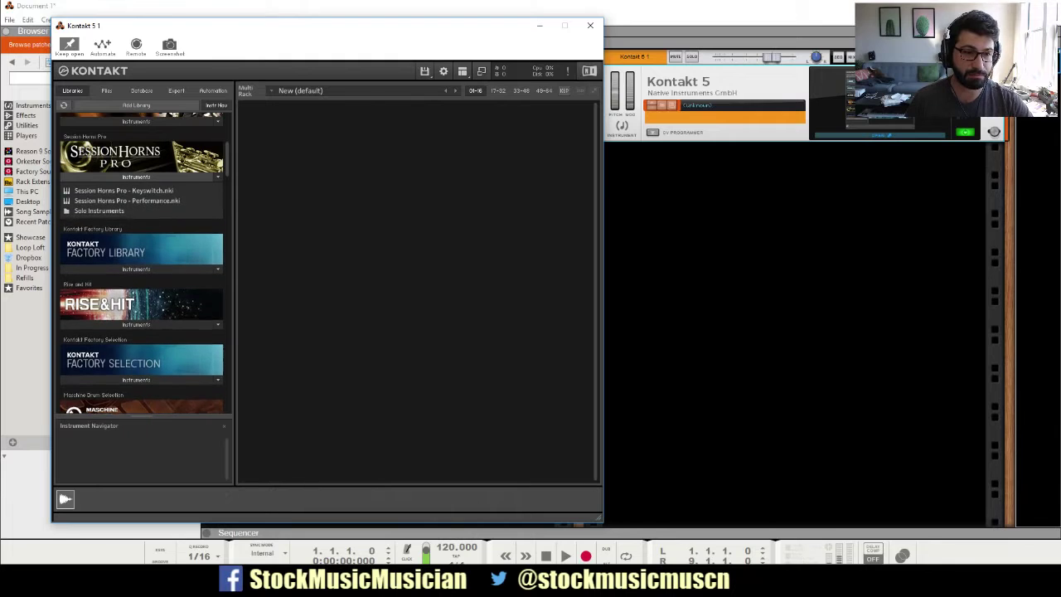
click(127, 201)
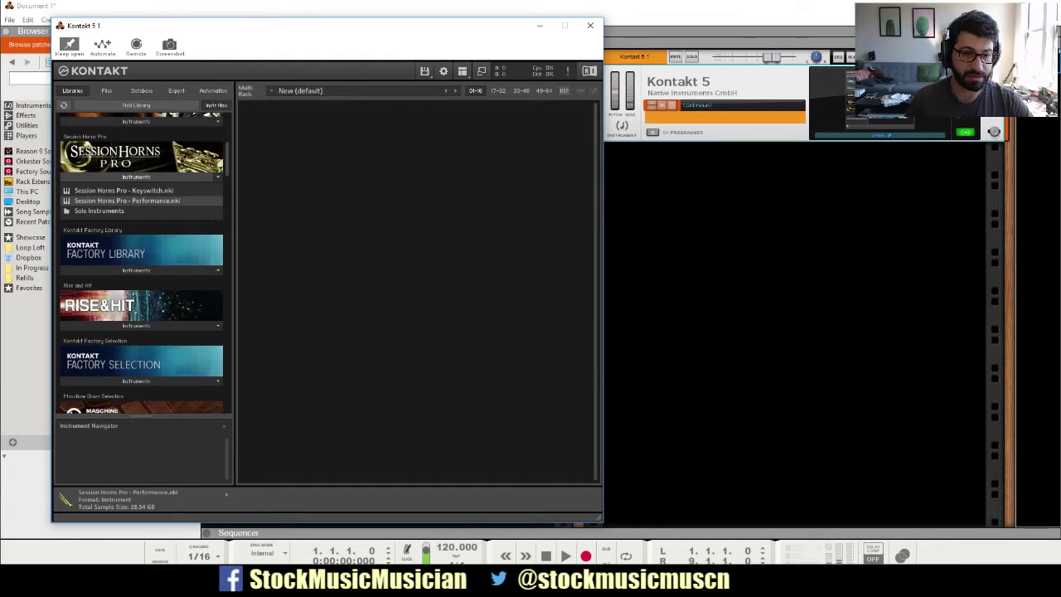
double_click(126, 200)
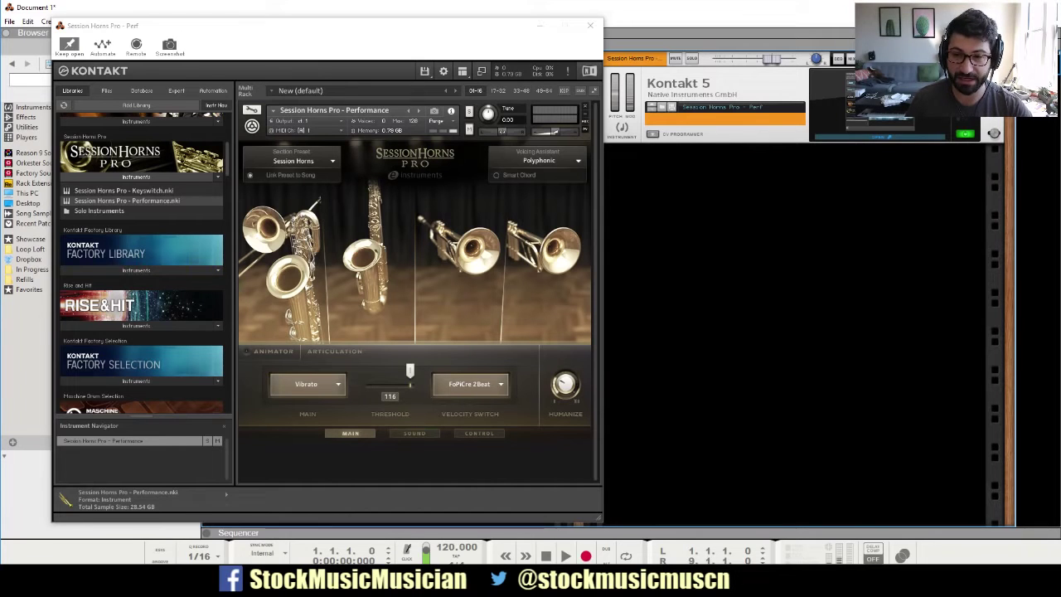
Step: Show the On-screen Piano Keys and play several notes to audition the horns
key(F4)
key(d)
key(s)
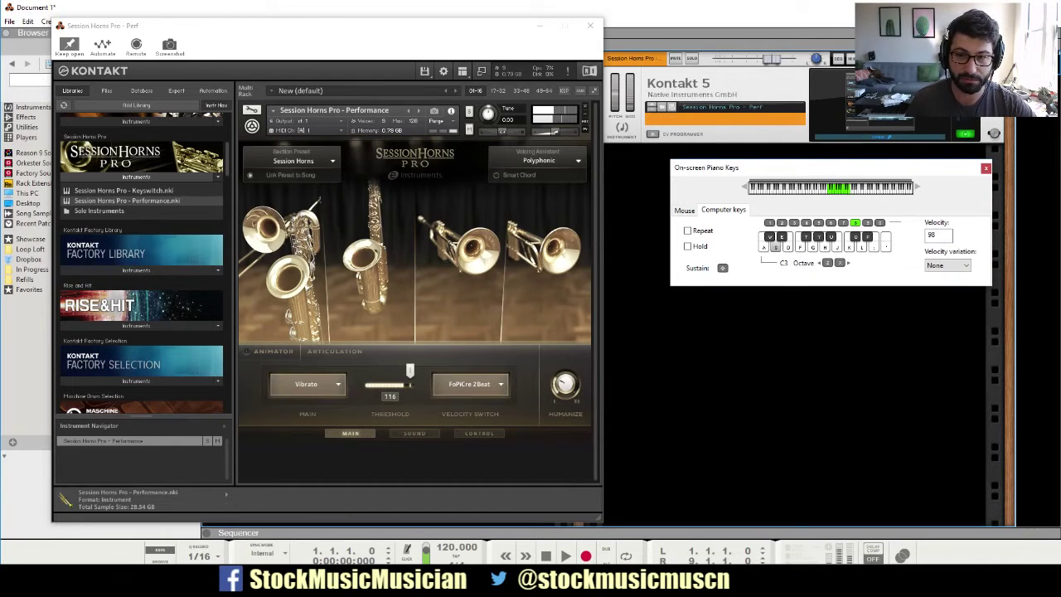
key(f)
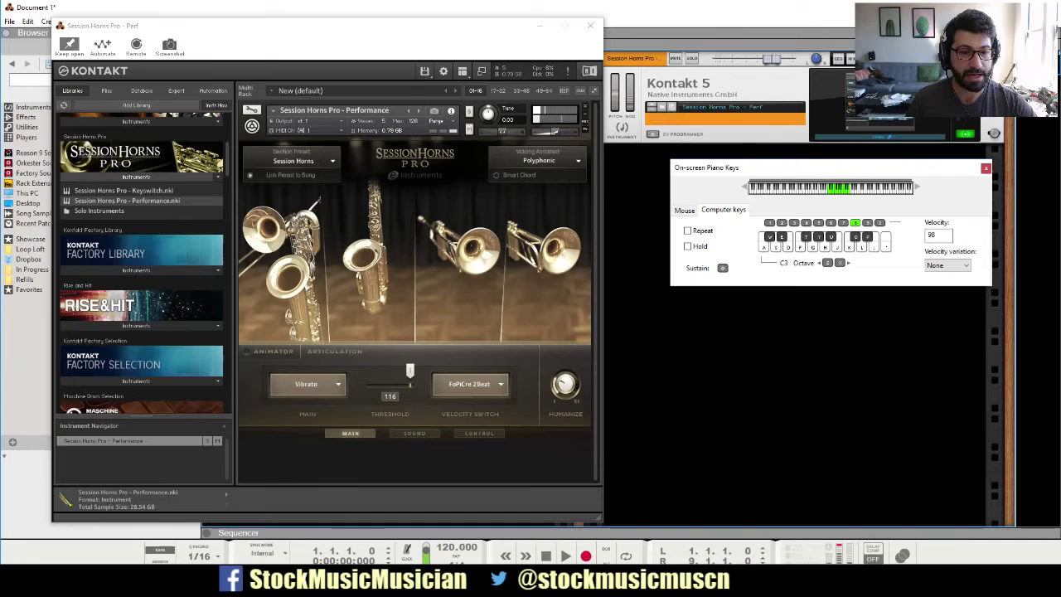
key(s)
key(d)
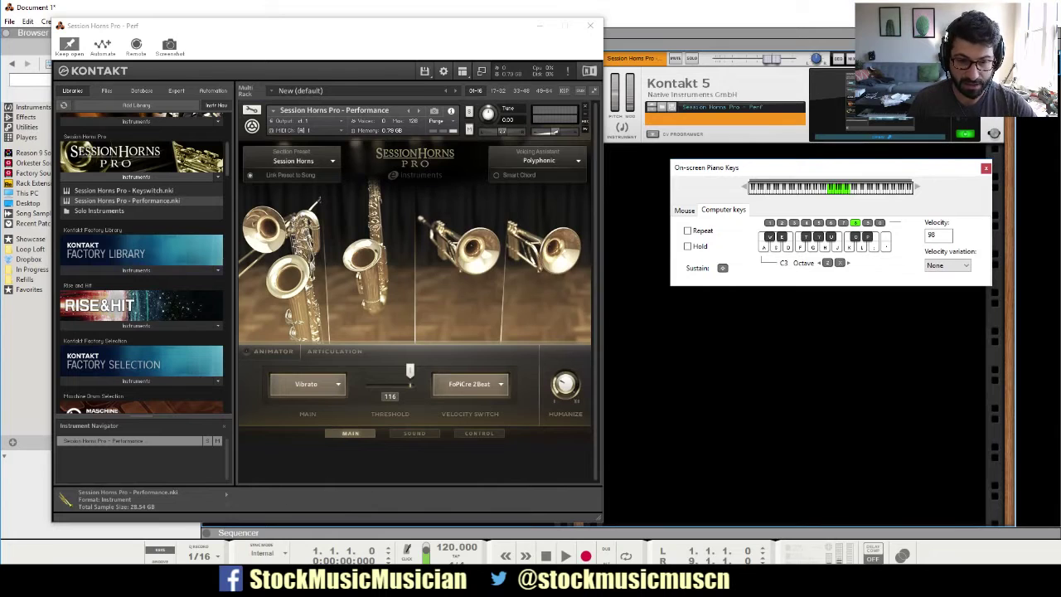
Step: Turn on the Session Horns Animator and audition a note, also trying the instrument's tuning at -9.00
click(247, 351)
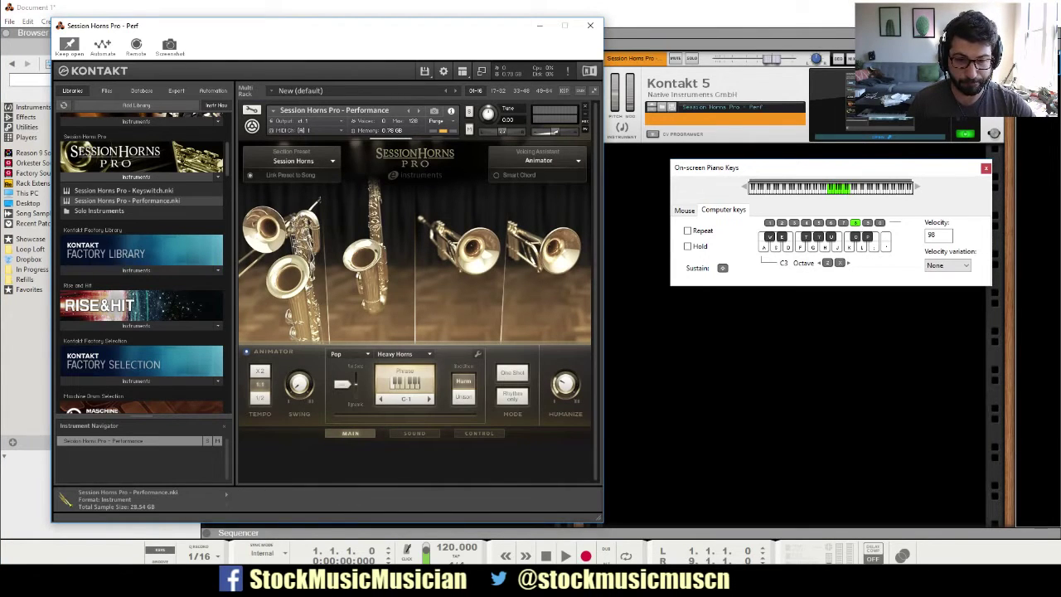
key(a)
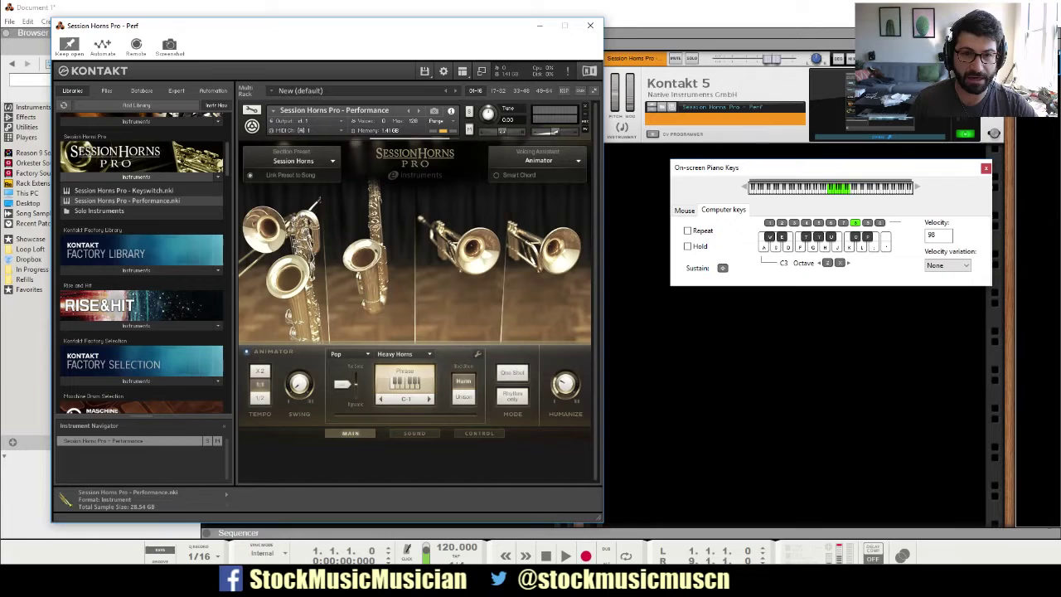
drag(489, 113, 488, 129)
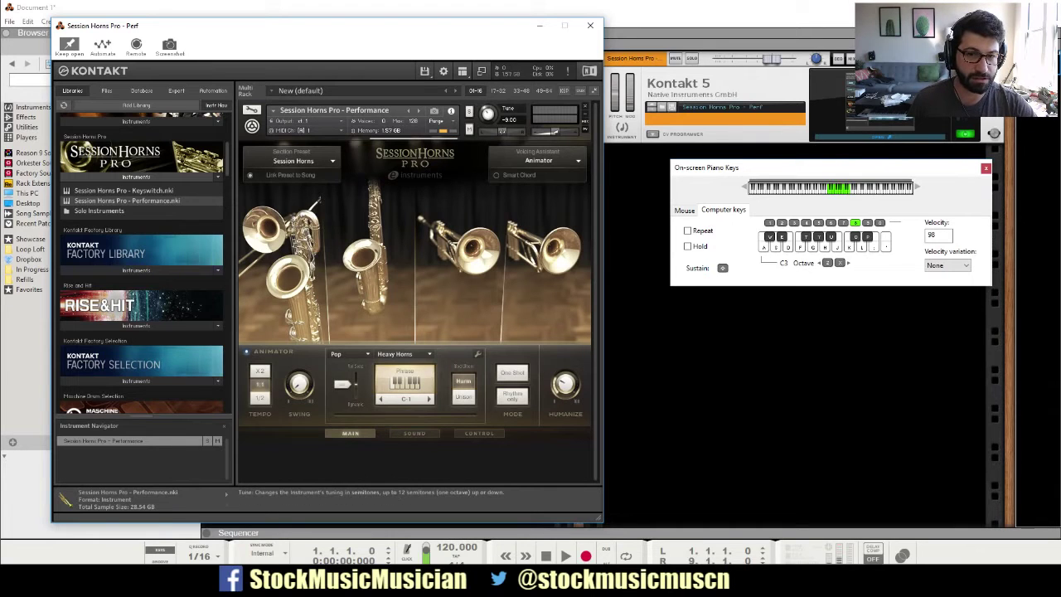
key(a)
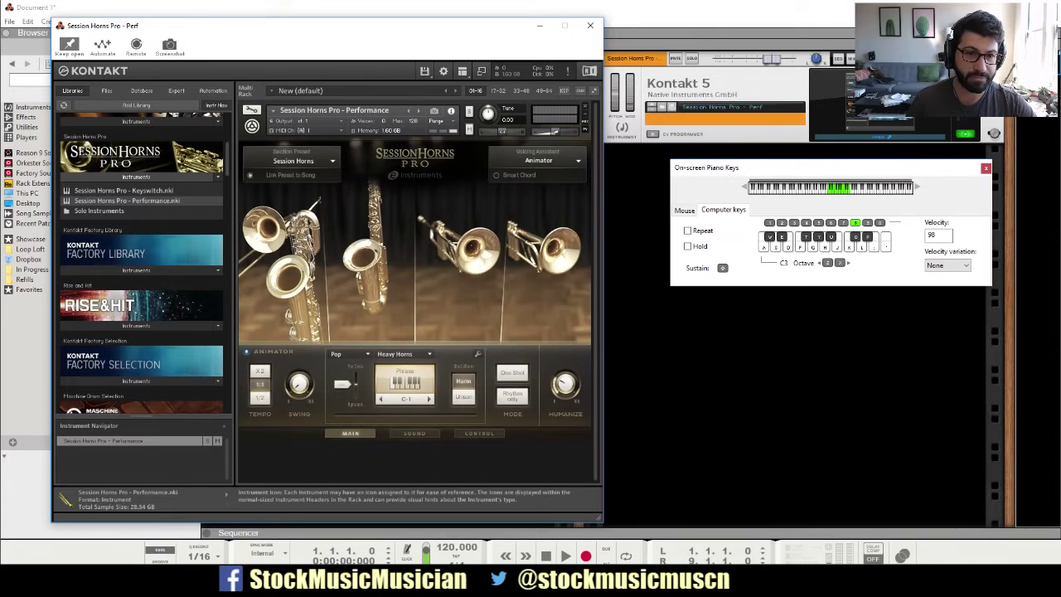
Step: Inspect the instrument's edit mode, including its instrument buses and send effects, and return to the performance view
click(251, 109)
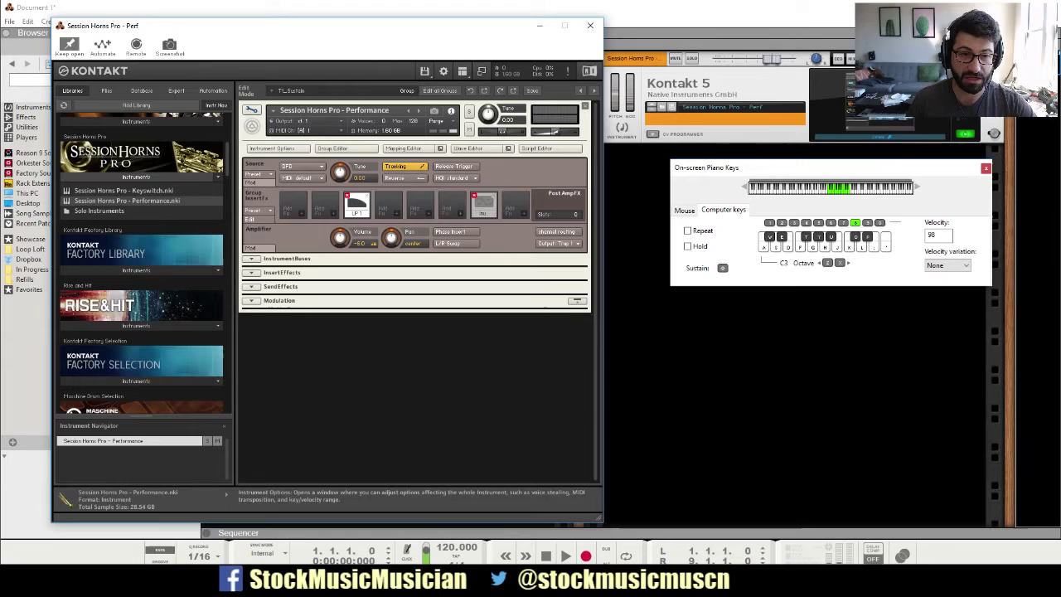
click(251, 258)
click(251, 259)
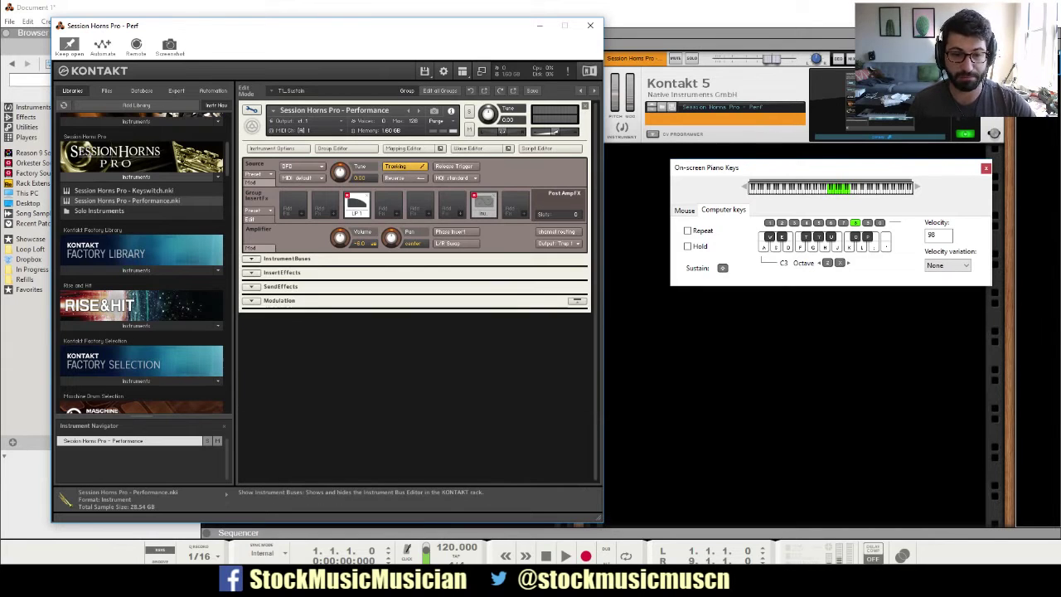
click(251, 286)
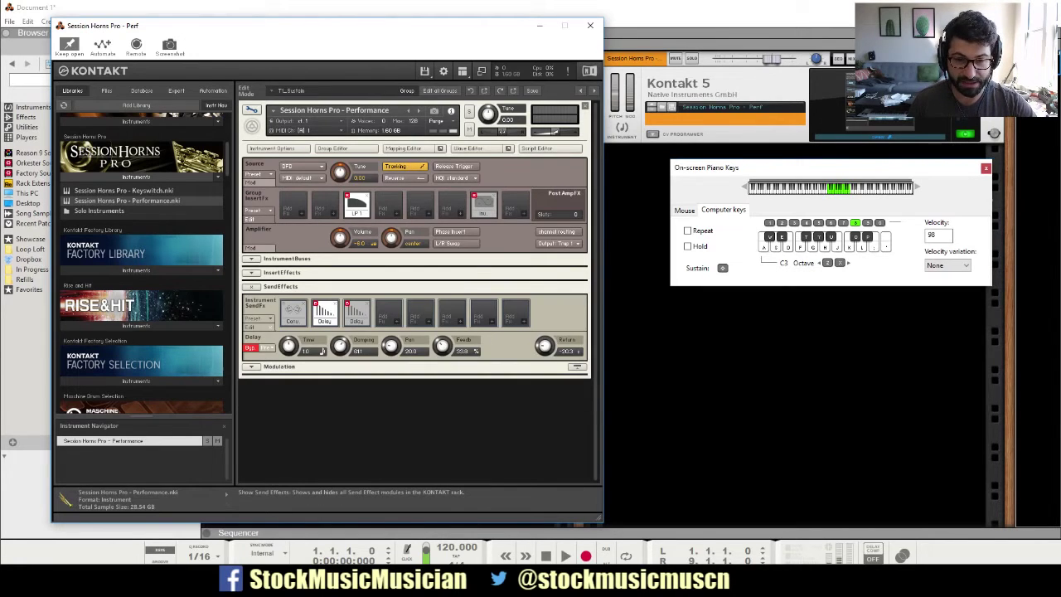
click(251, 286)
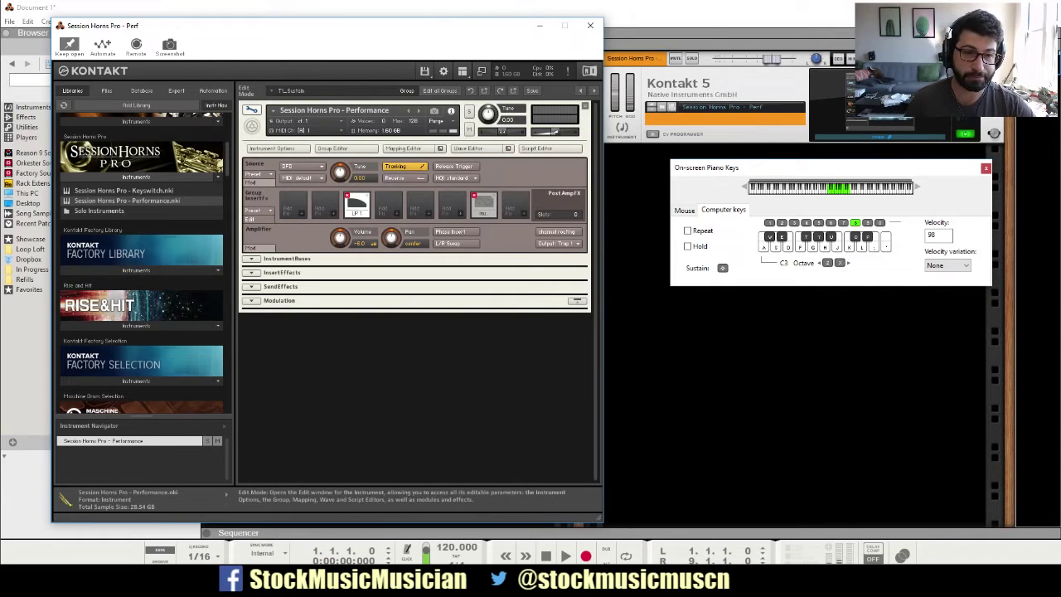
click(251, 109)
Step: Collapse and re-expand the Session Horns interface, and review its Control and Sound pages before returning to the Main page
click(252, 126)
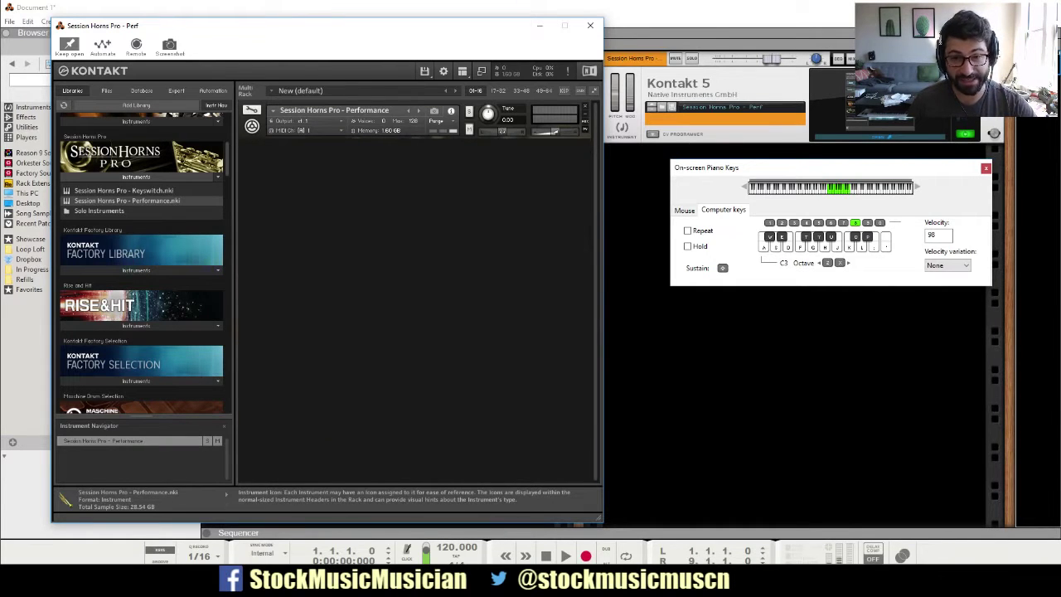
click(251, 125)
click(479, 433)
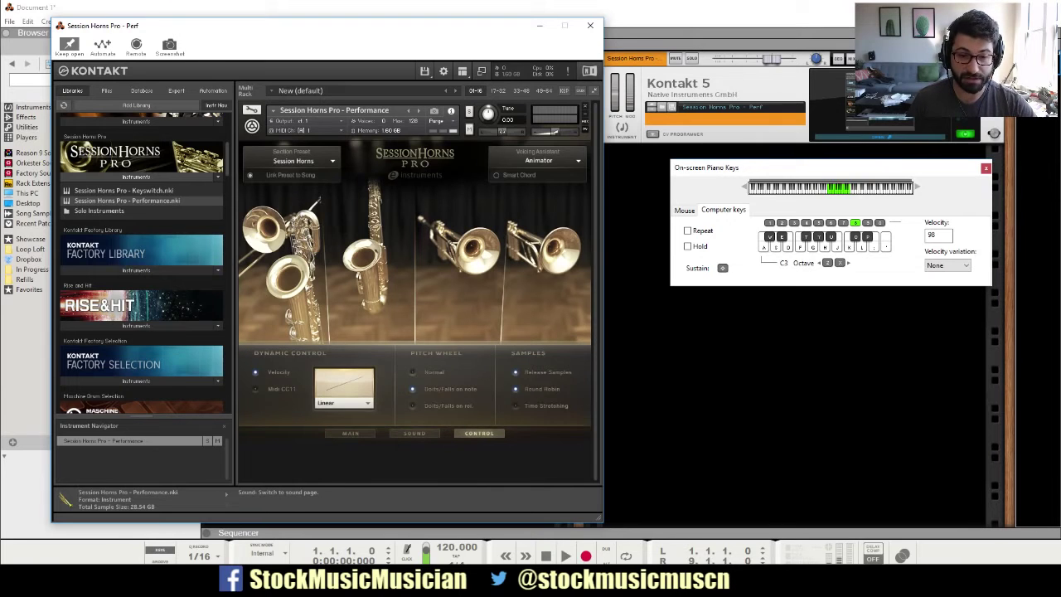
click(414, 432)
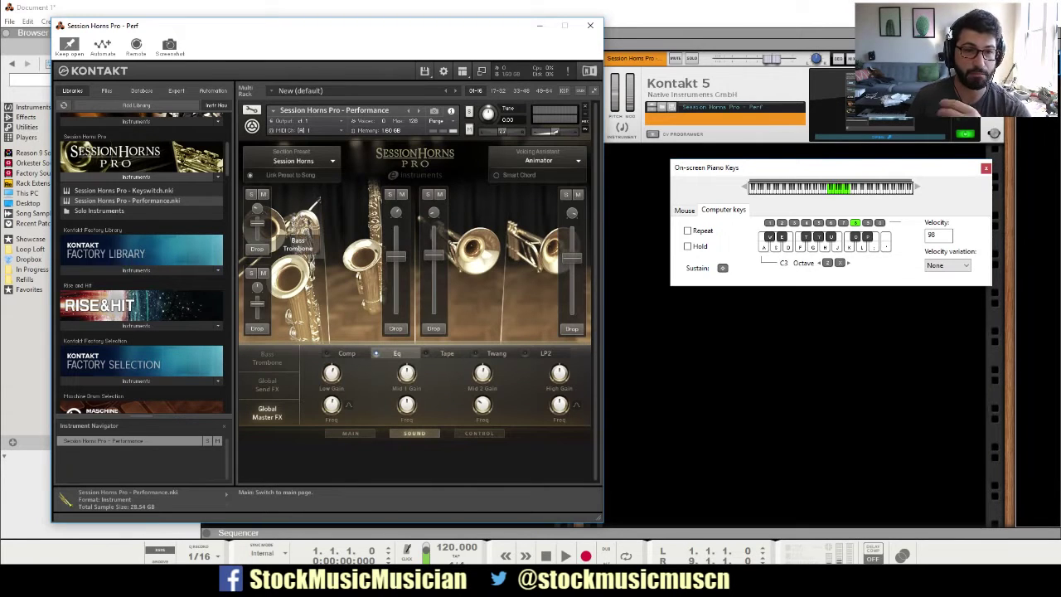
click(350, 432)
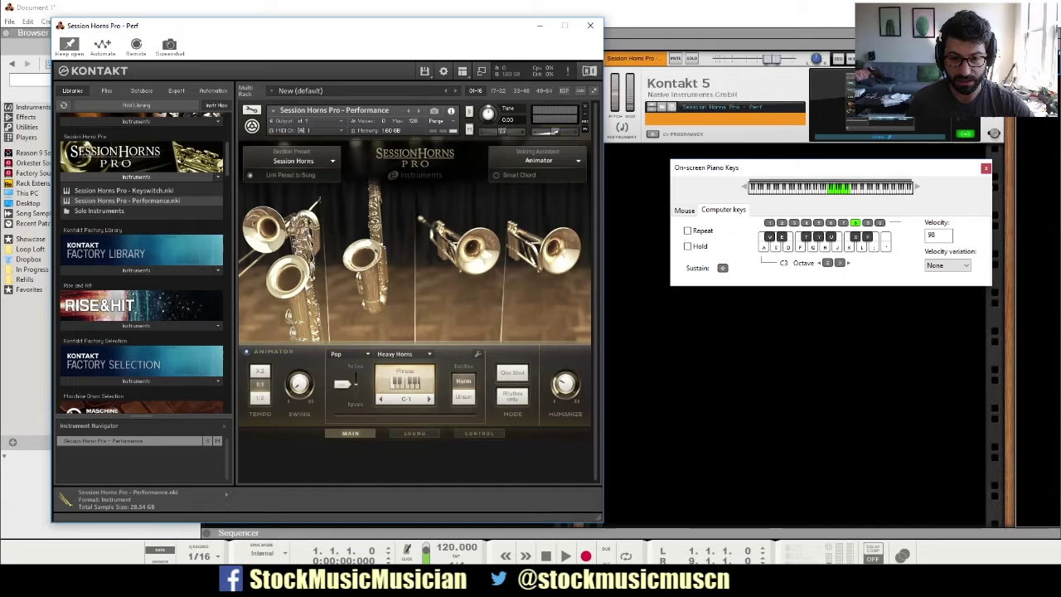
Step: Open the Session Horns Control page, play a note, and show the aux sends to try out the aux 1 level
click(480, 433)
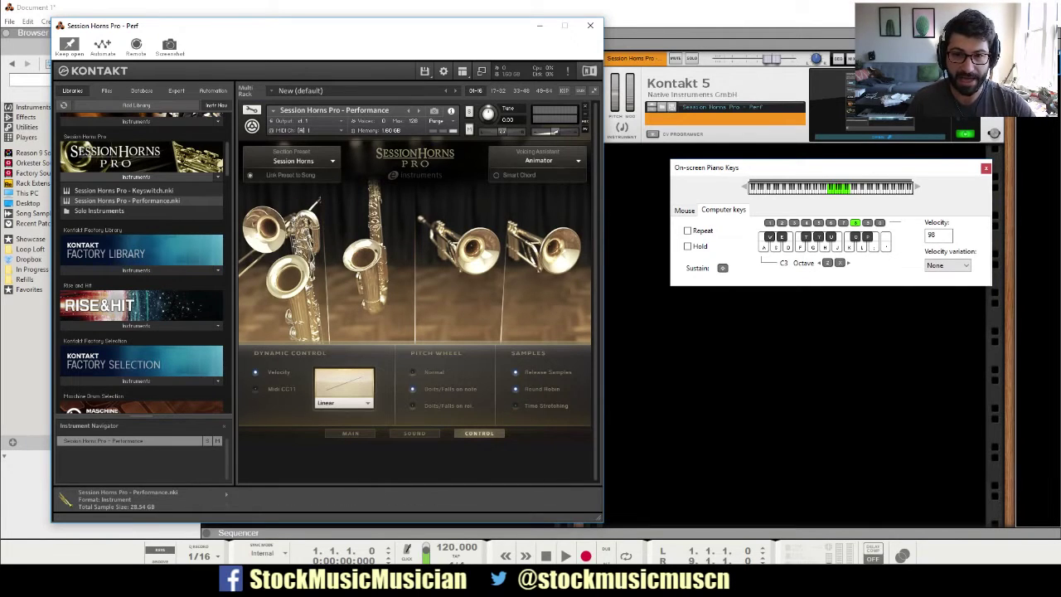
key(a)
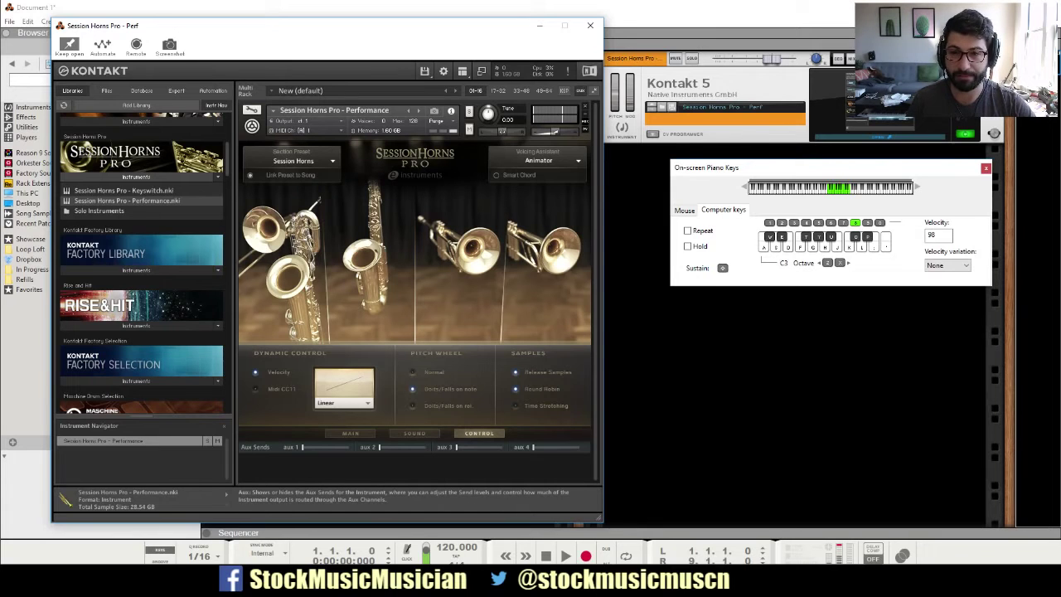
click(580, 91)
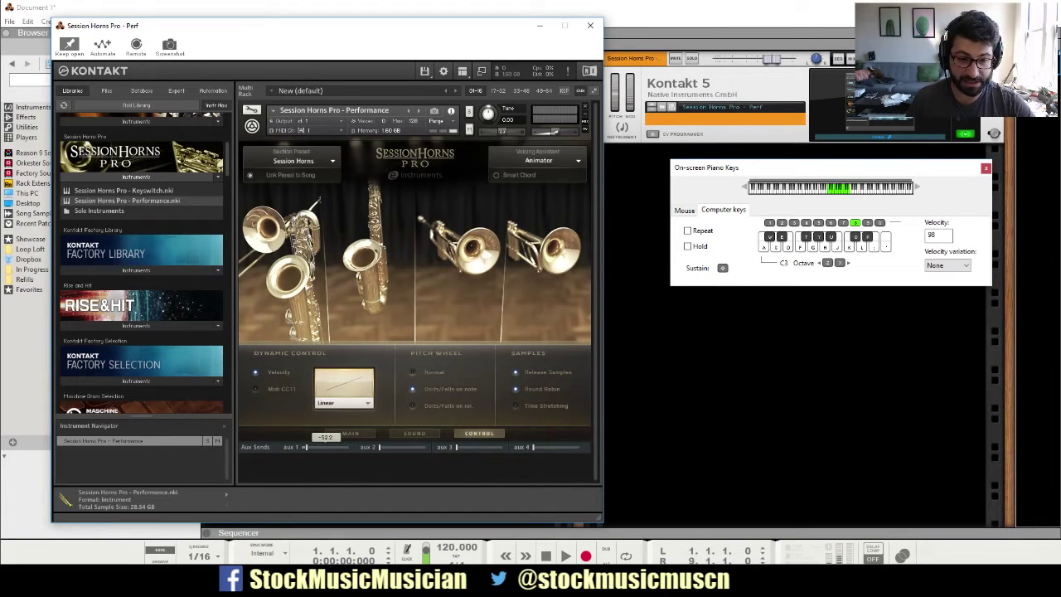
drag(306, 447, 301, 447)
Step: Flip the rack to its rear, unfold Kontakt 5's CV Programmer, and move the On-screen Piano Keys clear of its connections
click(713, 91)
key(Tab)
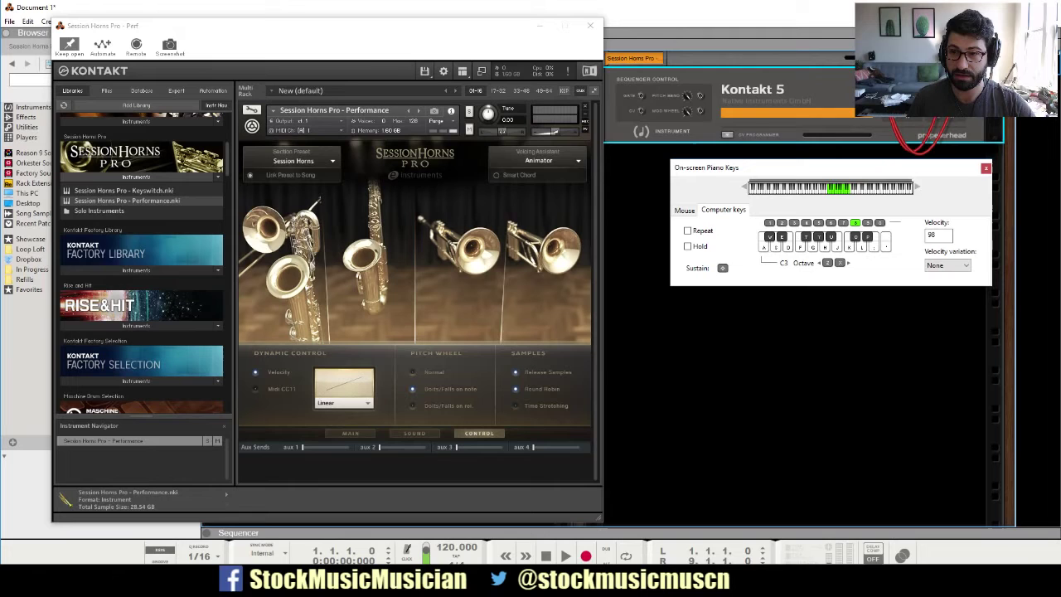
click(727, 135)
drag(763, 167, 712, 380)
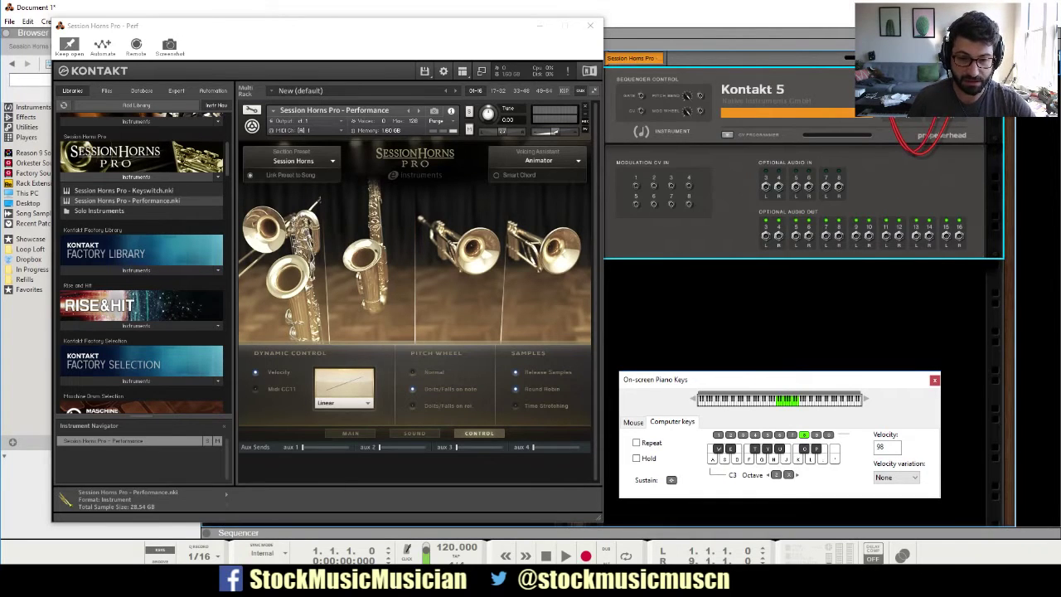
Step: Hide the On-screen Piano Keys and try toggling the horn instrument's aux sends and performance view
click(331, 25)
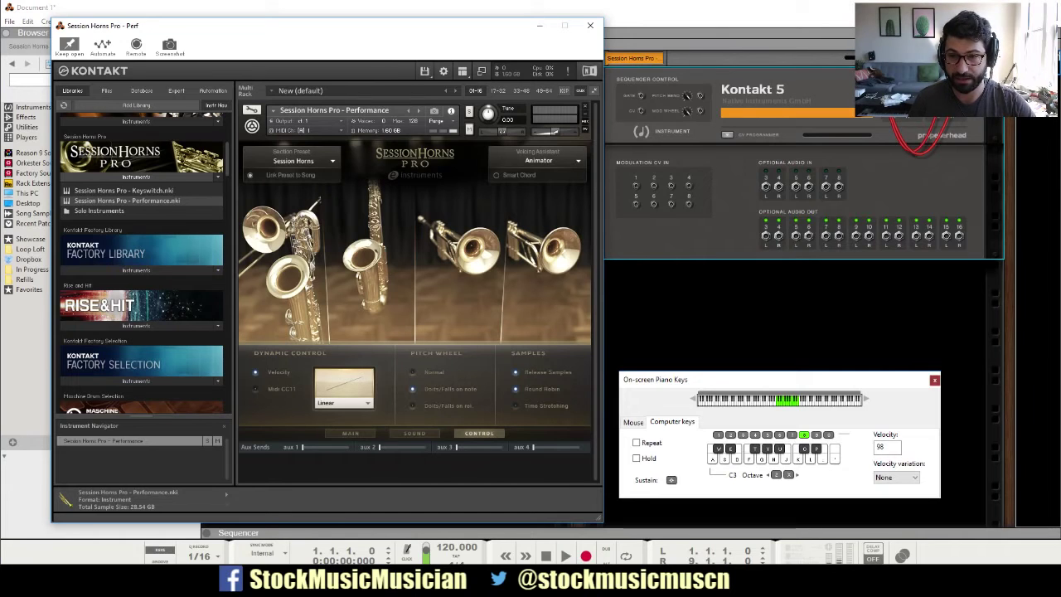
key(F4)
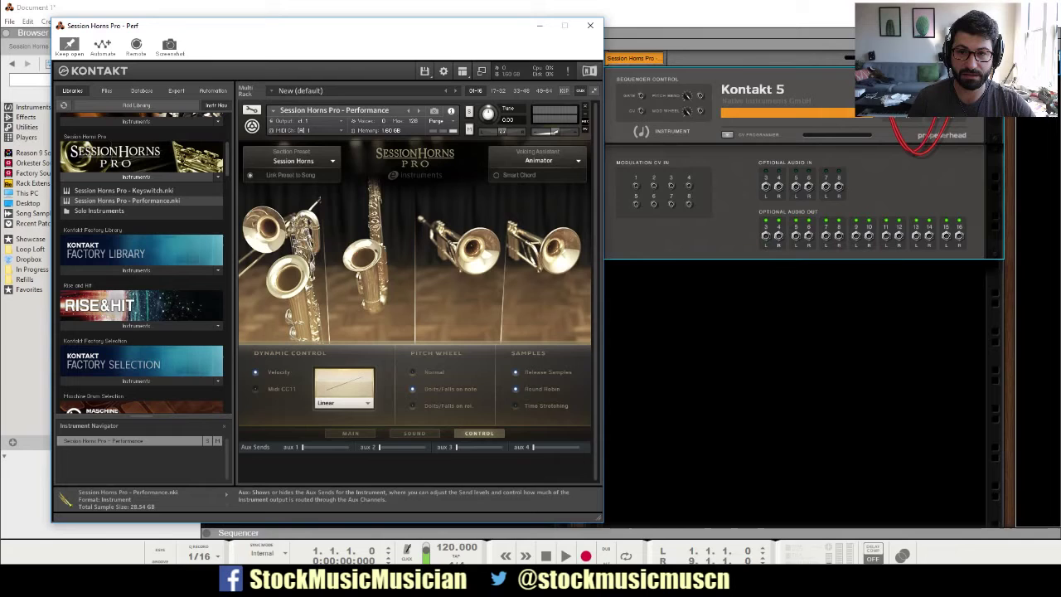
click(585, 130)
click(585, 121)
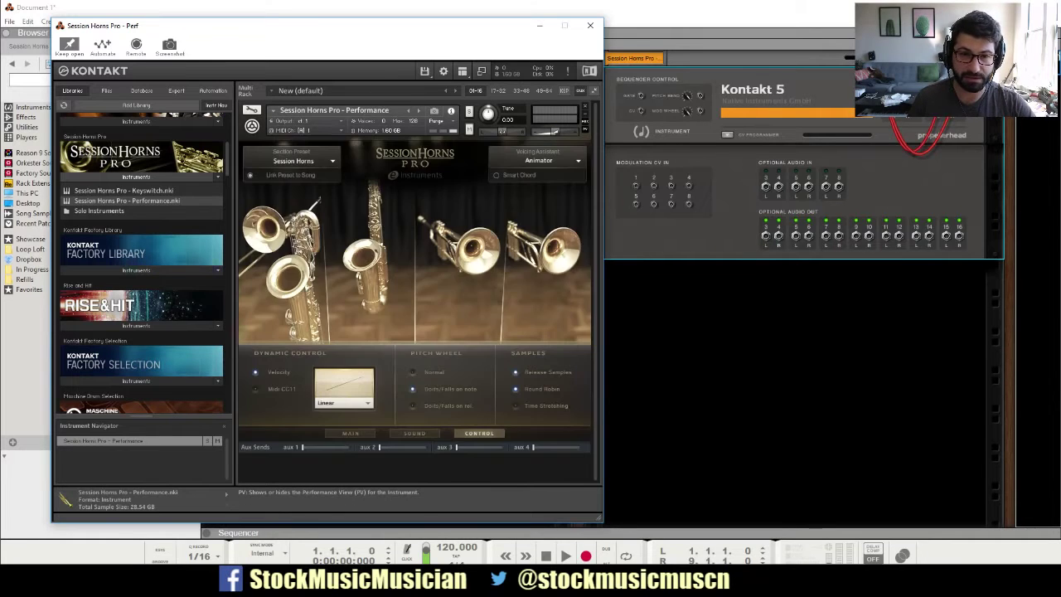
Step: Hide the performance view and remove the Session Horns Pro instrument from Kontakt without saving changes
click(584, 121)
click(585, 107)
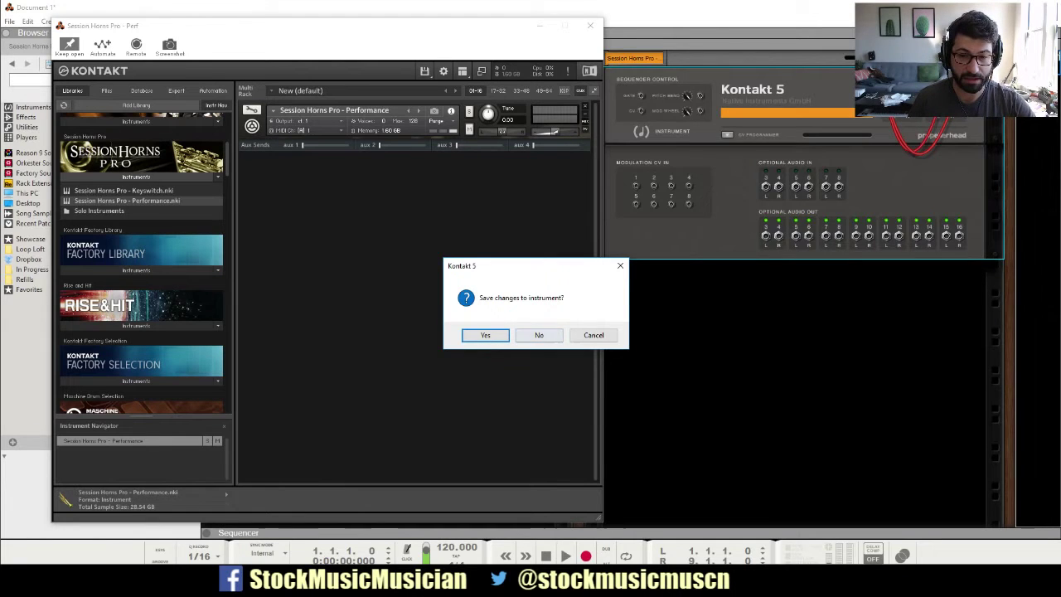
click(539, 335)
Step: Find The Maverick in the library list and load The Maverick.nki into the Kontakt rack
scroll(141, 262, down, 15)
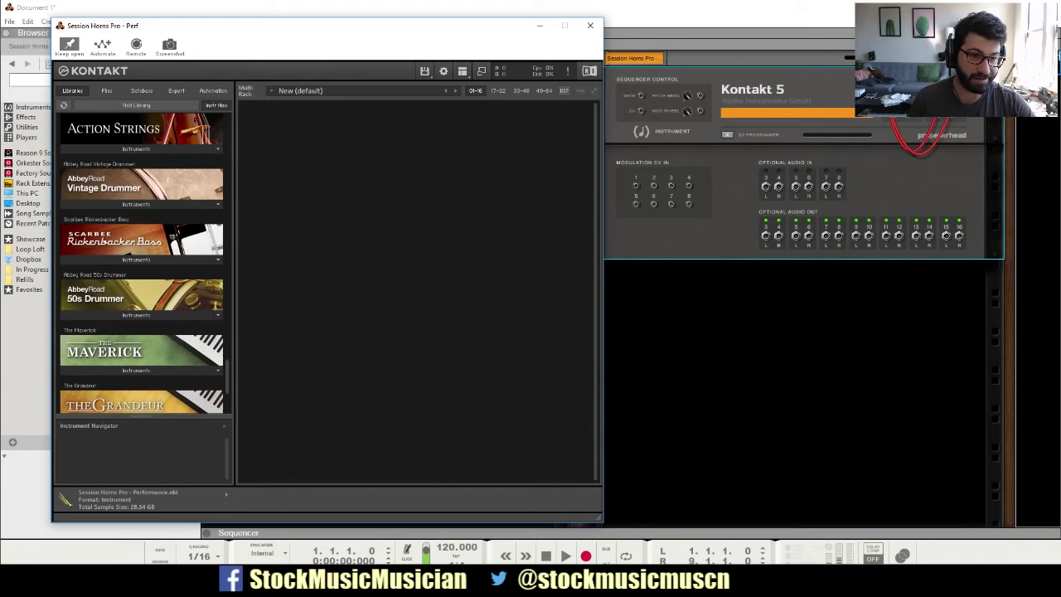
click(136, 370)
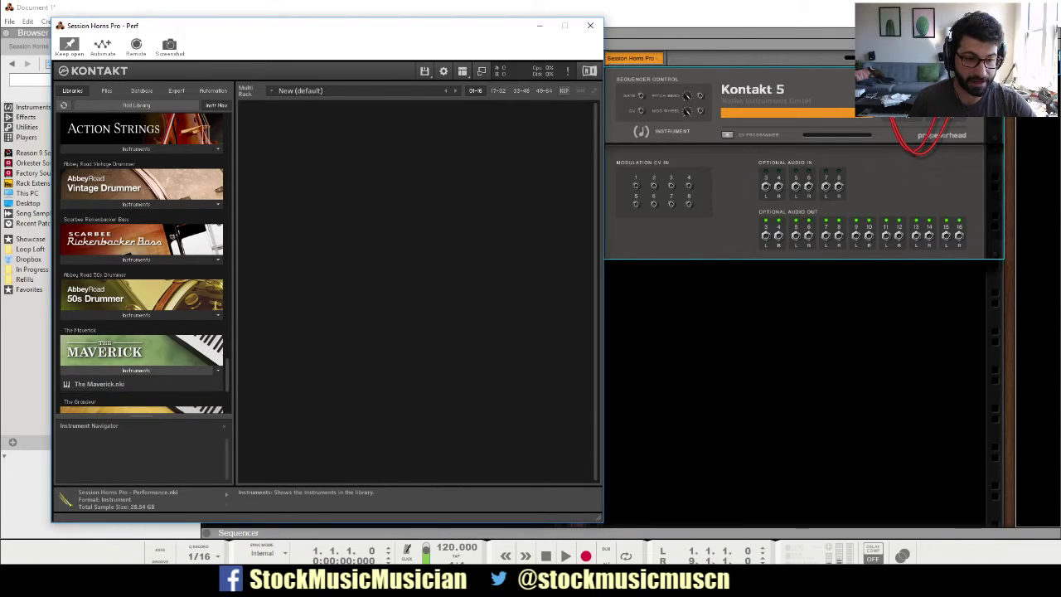
double_click(100, 385)
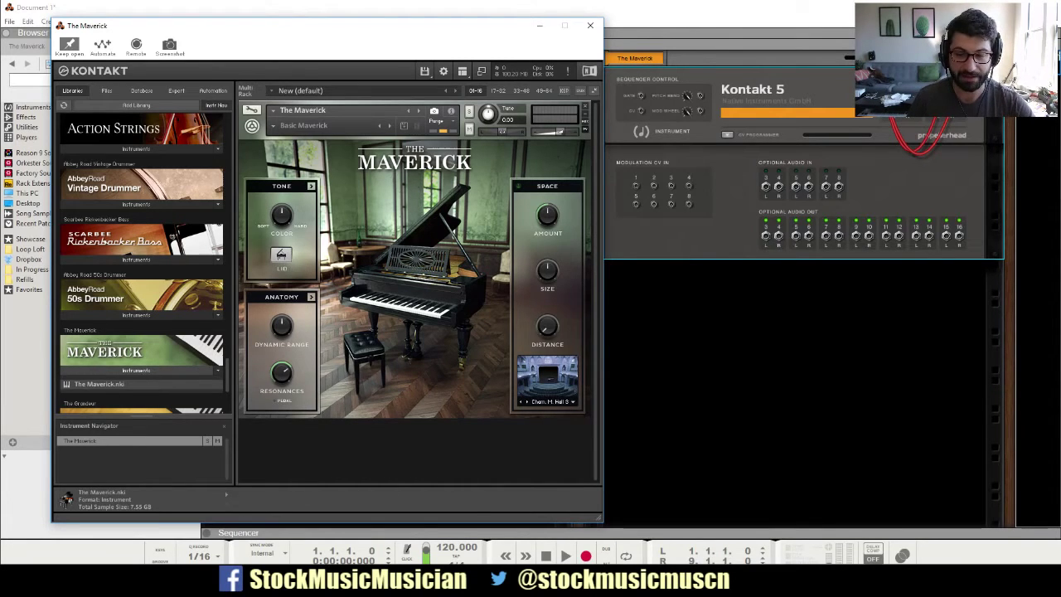
Step: Show the On-screen Piano Keys again and play several notes to audition The Maverick piano
click(788, 373)
key(F4)
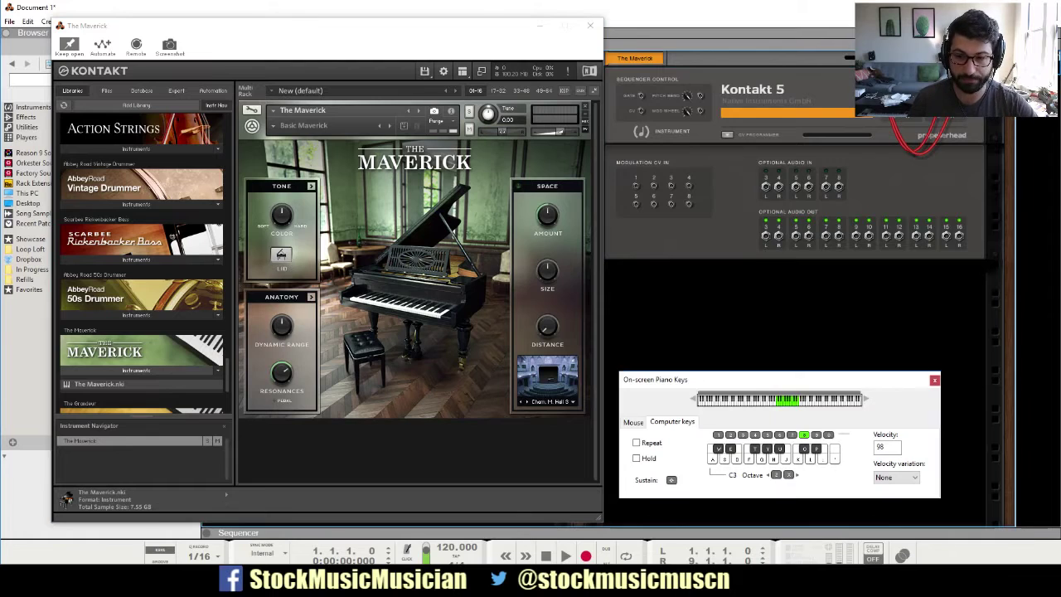
key(d)
key(f)
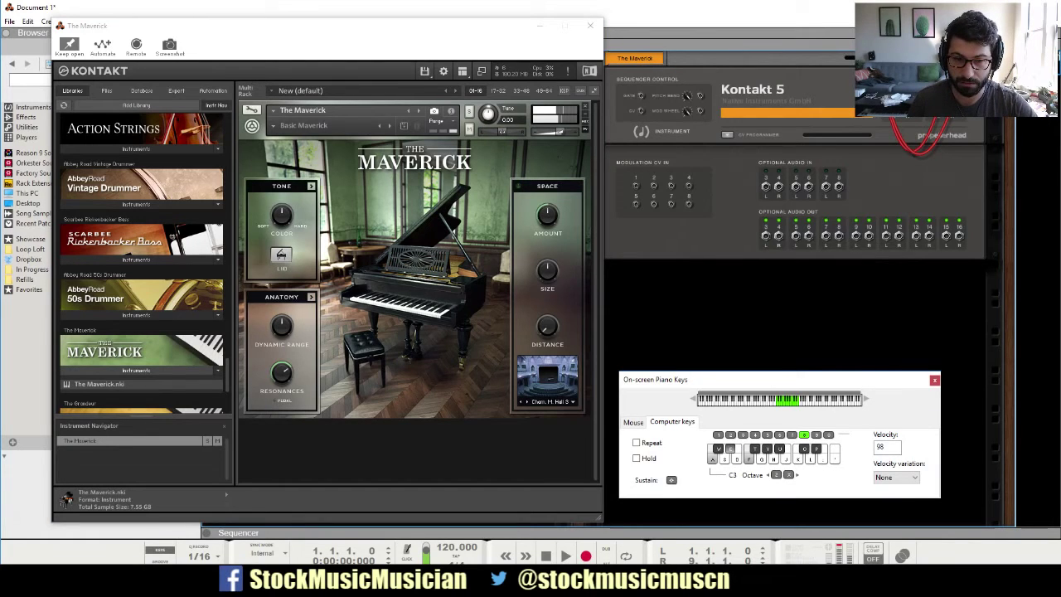
key(s)
key(f)
key(e)
key(a)
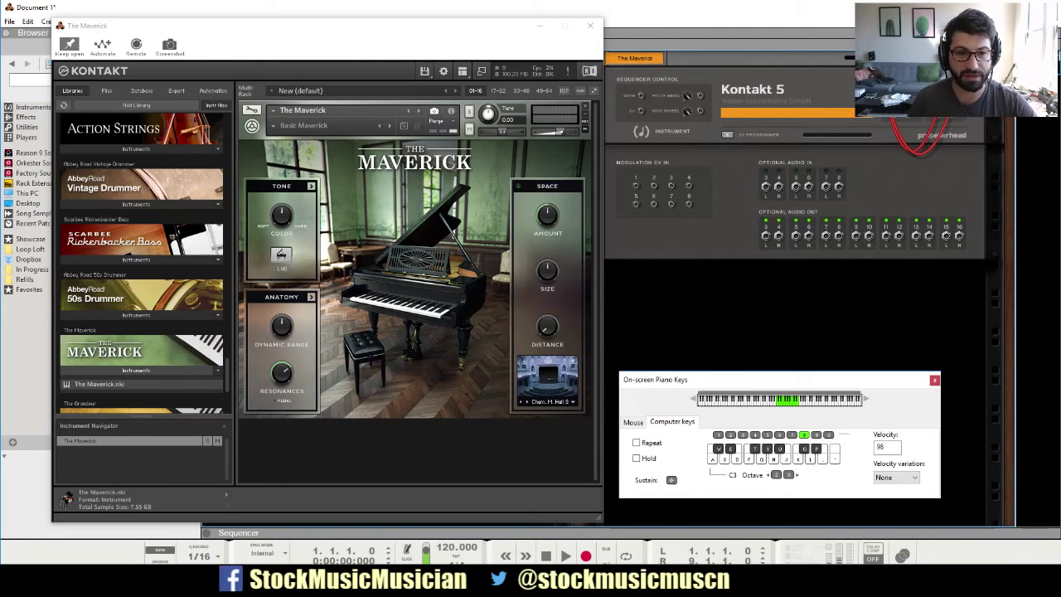
Step: Try The Maverick's Lid setting closed, return it to open, and play a couple of notes
click(282, 255)
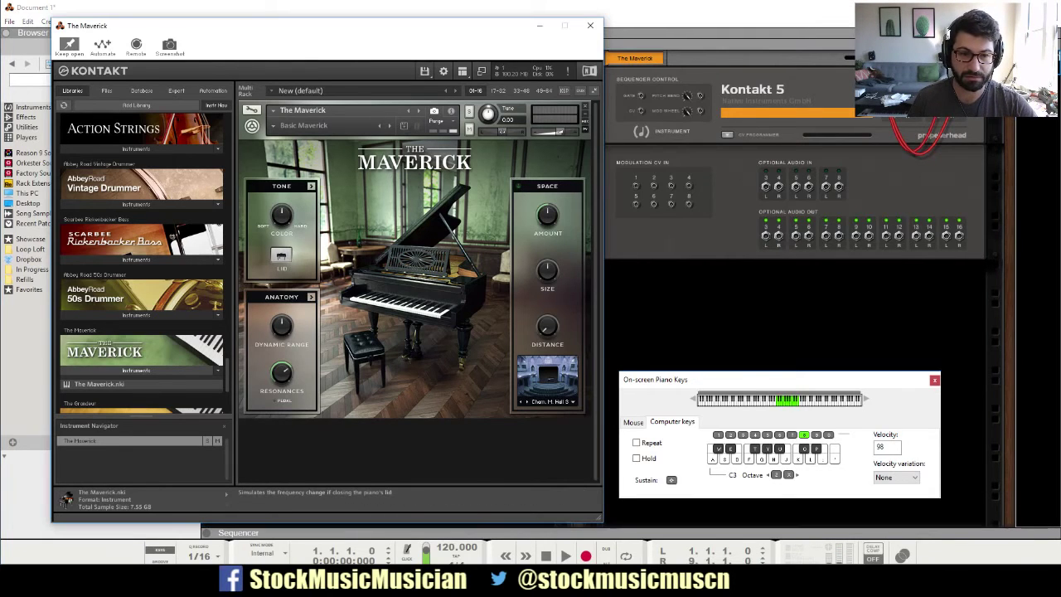
click(282, 254)
key(a)
key(f)
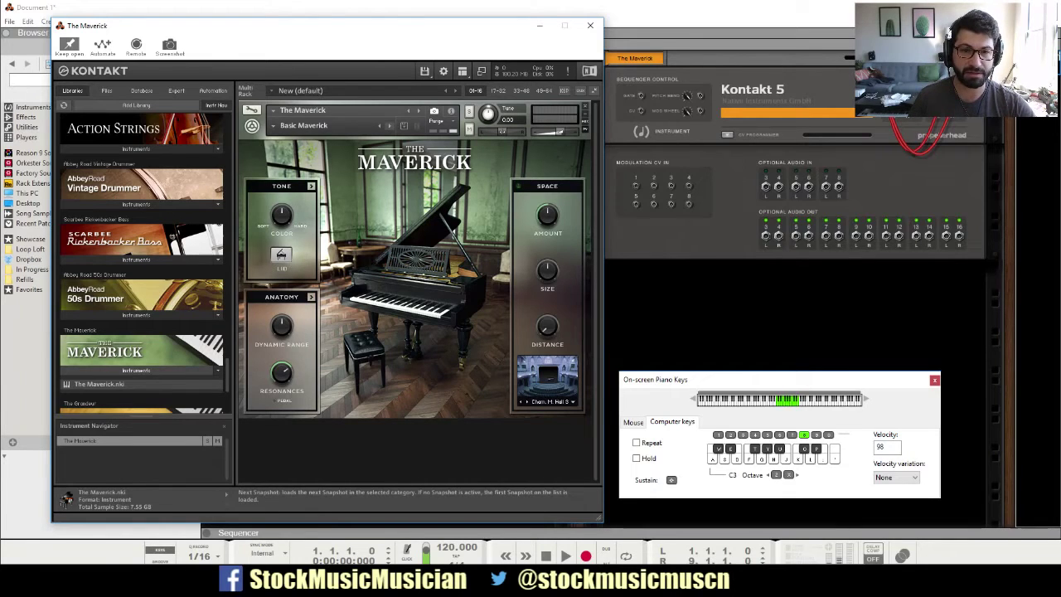
Step: Load the Classical Maverick snapshot and review the list of other available snapshots
click(390, 125)
click(307, 125)
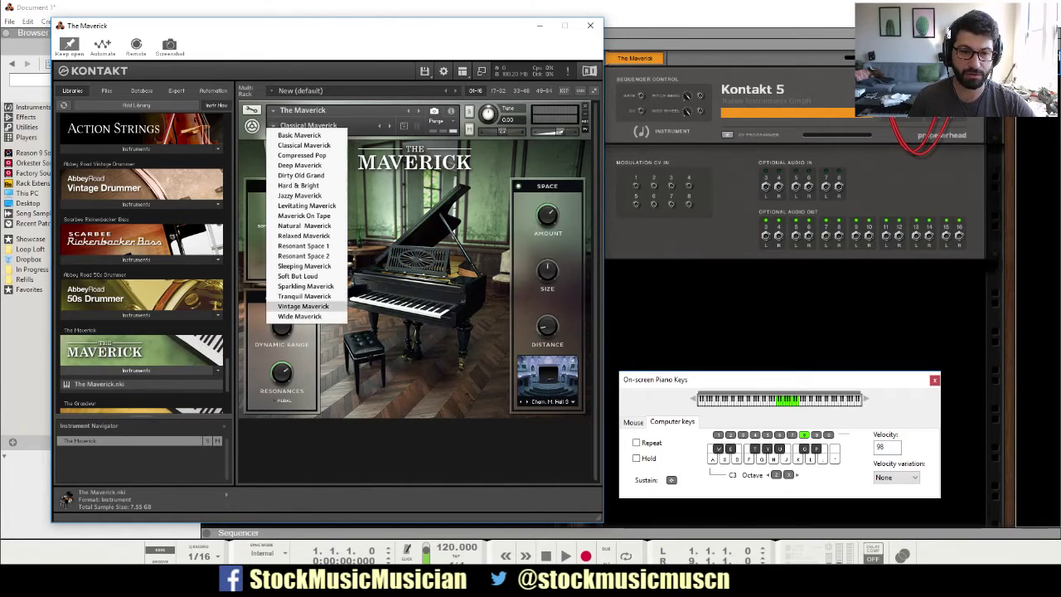
click(309, 126)
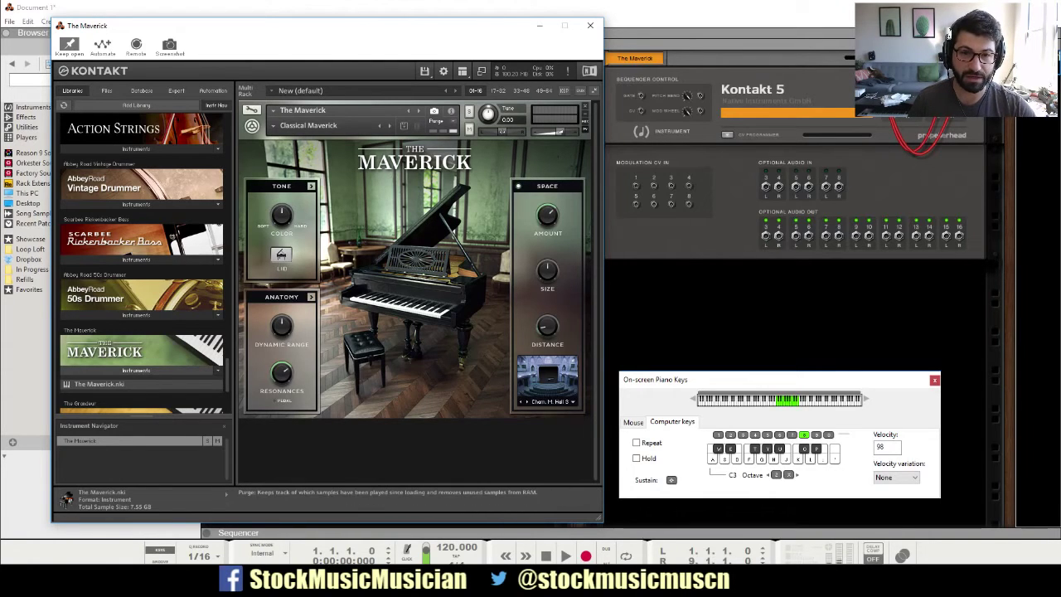
Step: Switch the instrument header from the snapshot view to its info view and inspect the output routing options
click(434, 110)
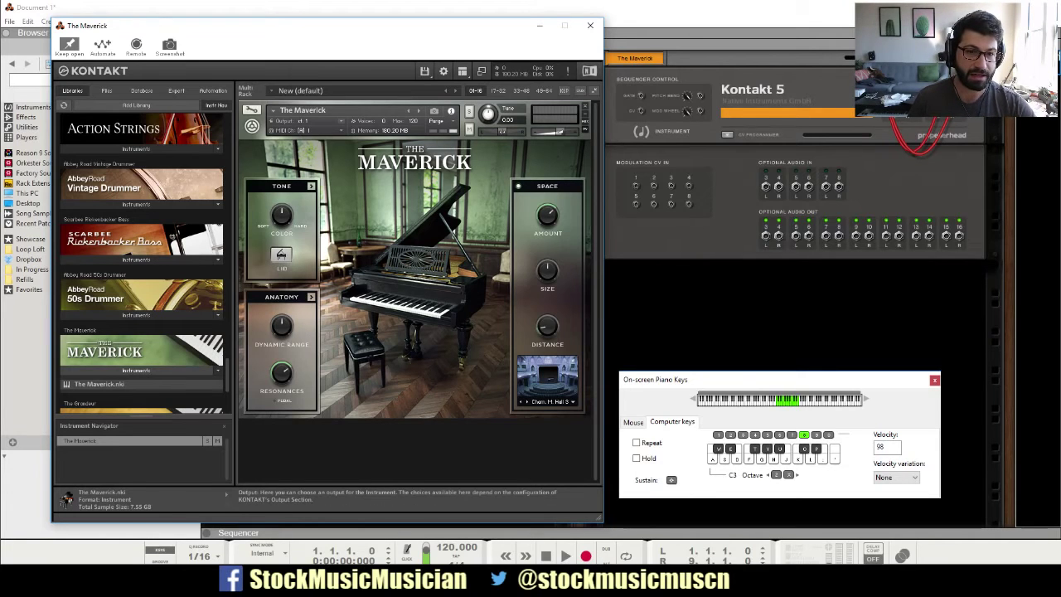
click(292, 121)
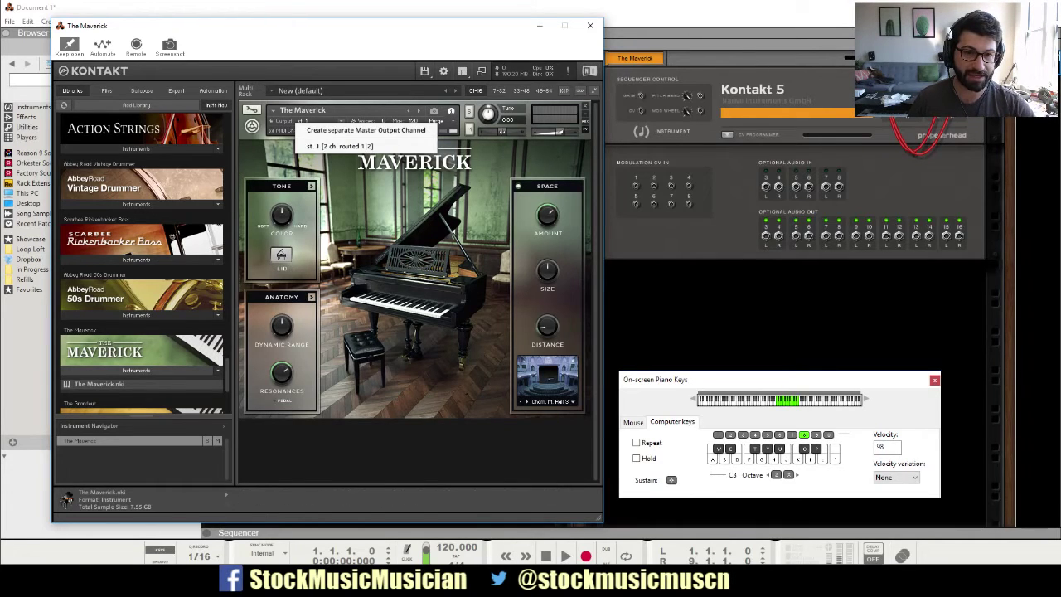
click(303, 120)
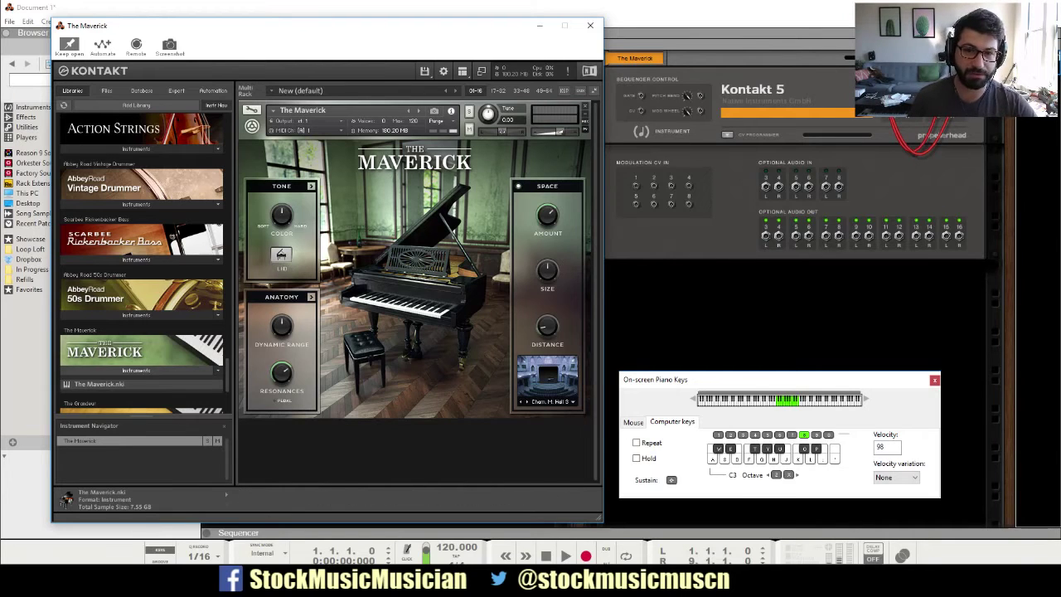
Step: Show and hide the rack's global KSP script slots and aux send strips to see what they contain
click(564, 90)
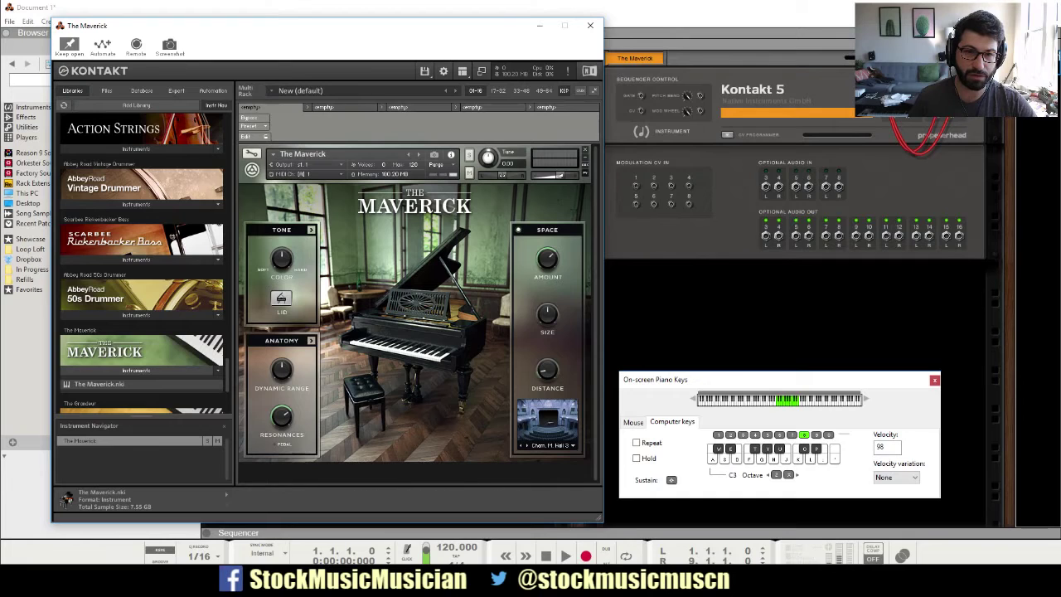
click(564, 90)
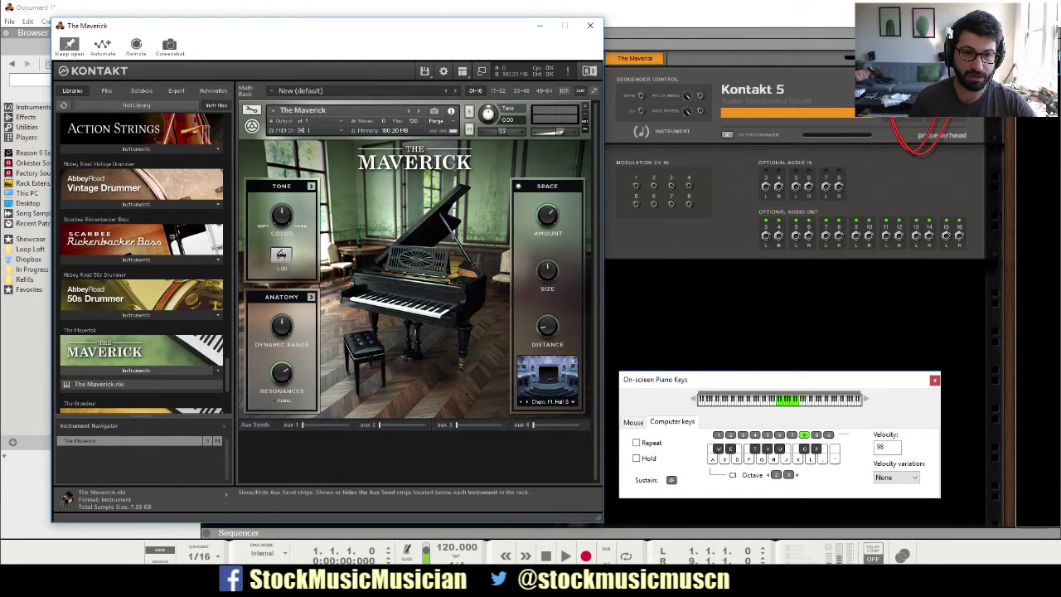
click(565, 90)
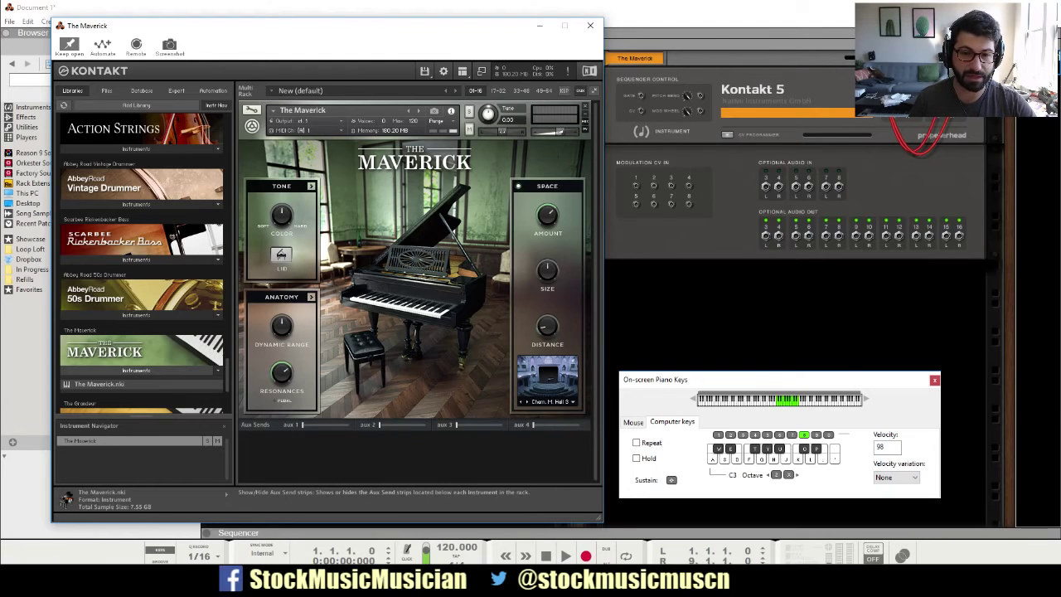
click(580, 90)
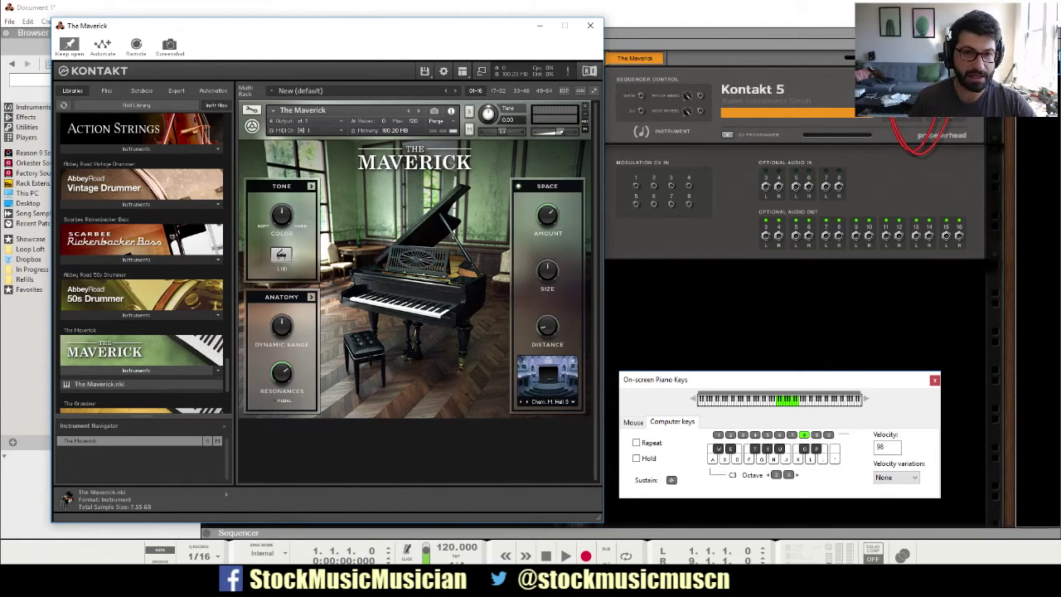
Step: Look at the Files browser and switch to the Database browser, filtering its instruments by the Synth Pad type
click(106, 91)
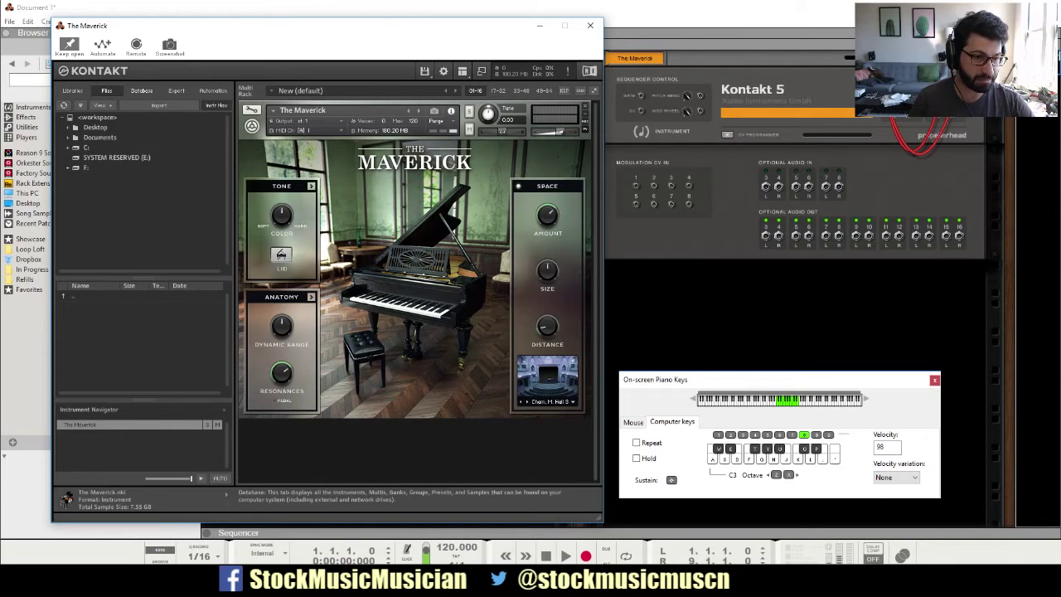
click(141, 90)
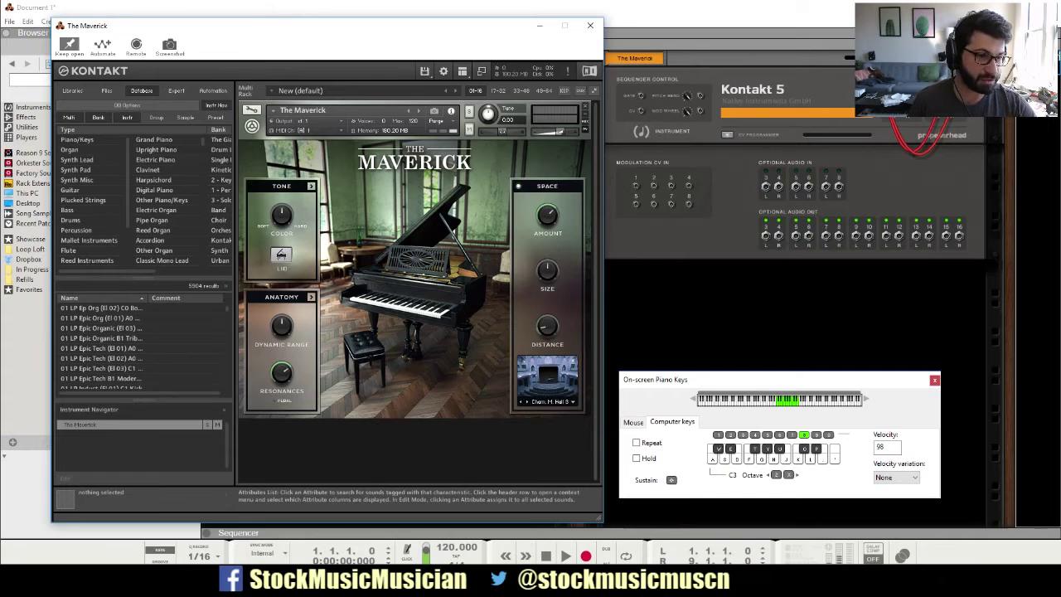
click(76, 170)
Step: Replace The Maverick with the Jazz Guitar instrument, filtering the database by Guitar, Jazz Guitar and the Band bank
click(585, 106)
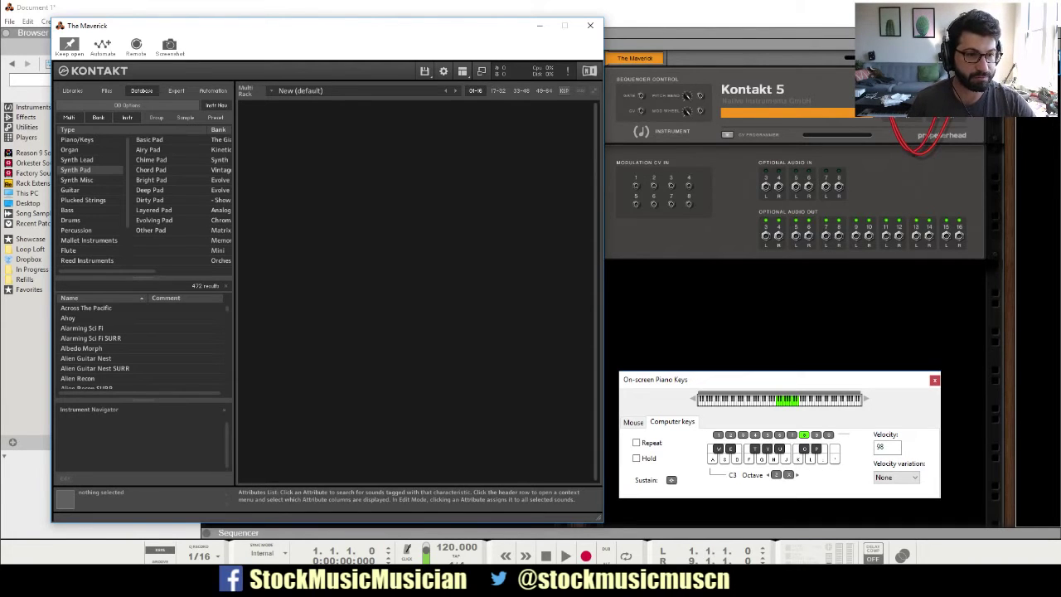
click(71, 191)
click(153, 160)
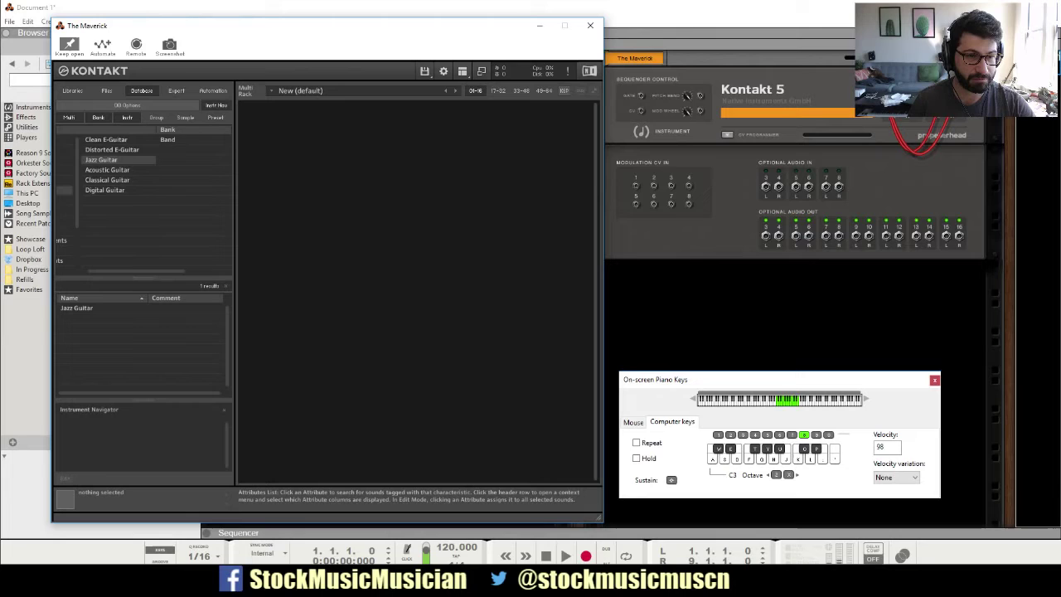
click(167, 140)
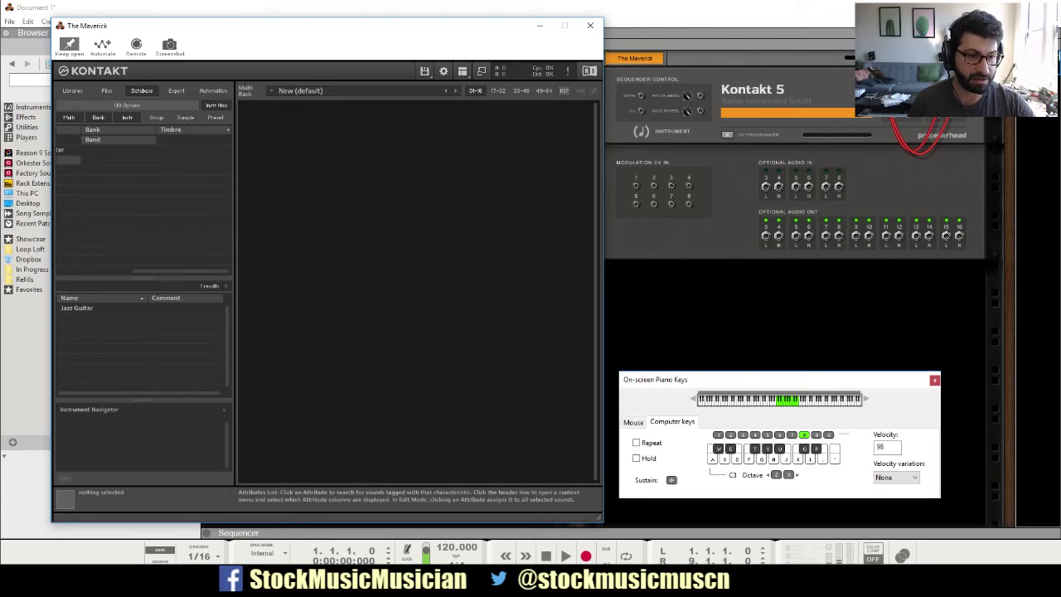
click(89, 309)
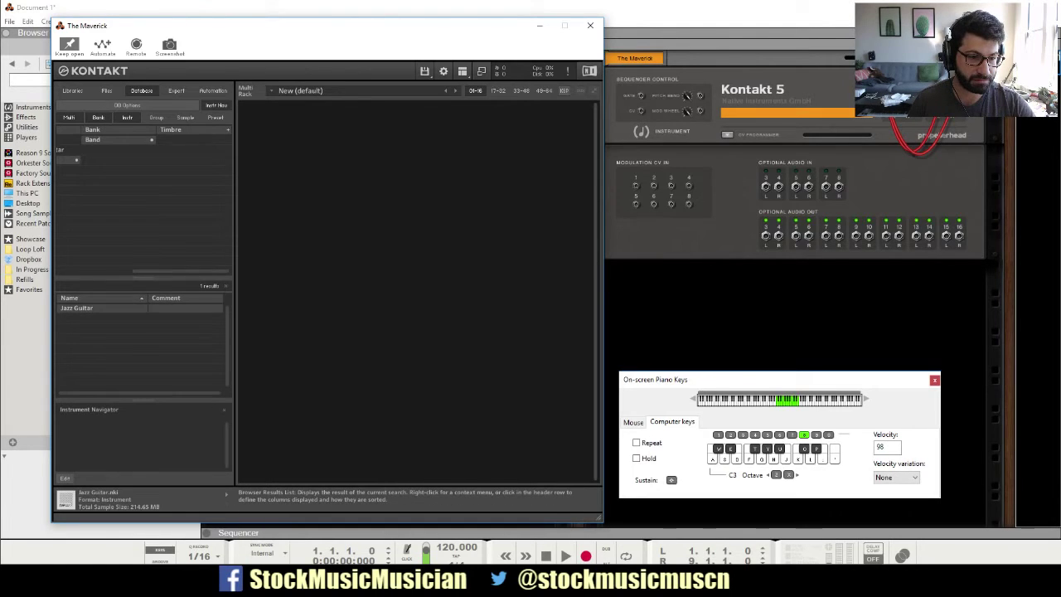
double_click(76, 308)
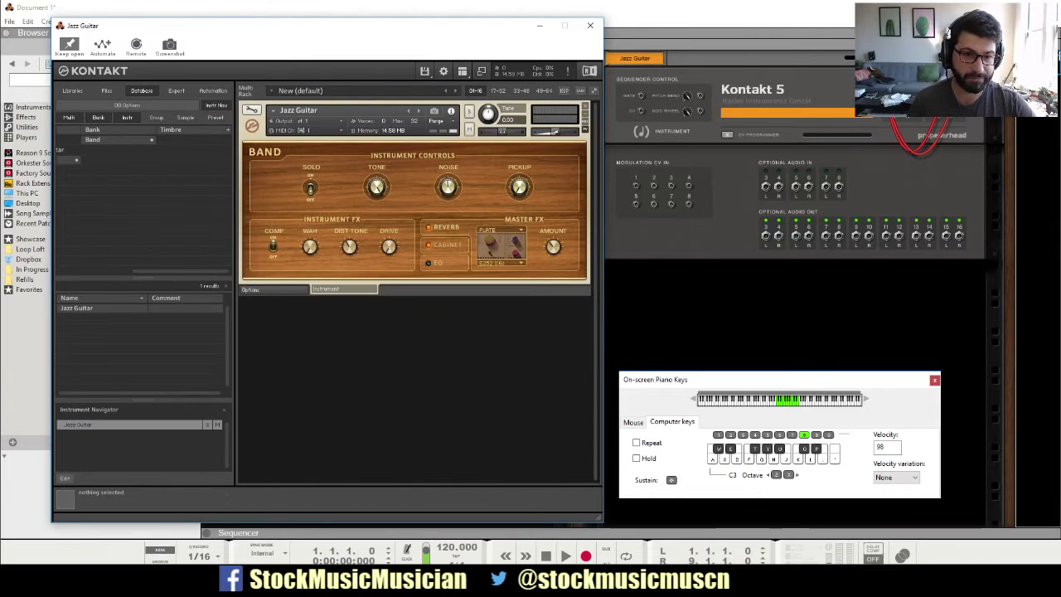
Step: Play several notes with the computer keys to audition the Jazz Guitar
key(s)
key(d)
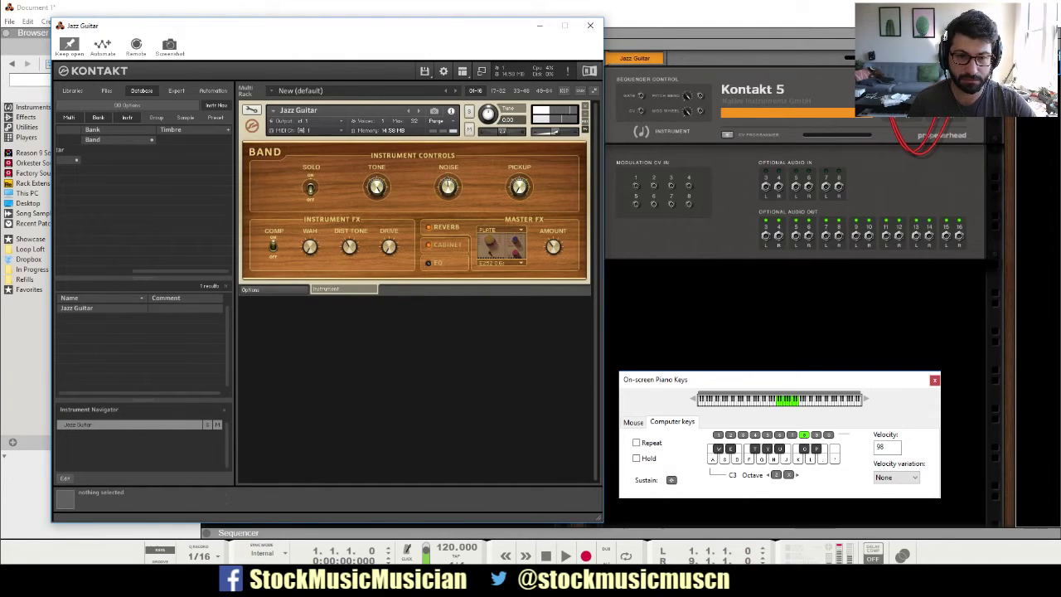
key(a)
key(a)
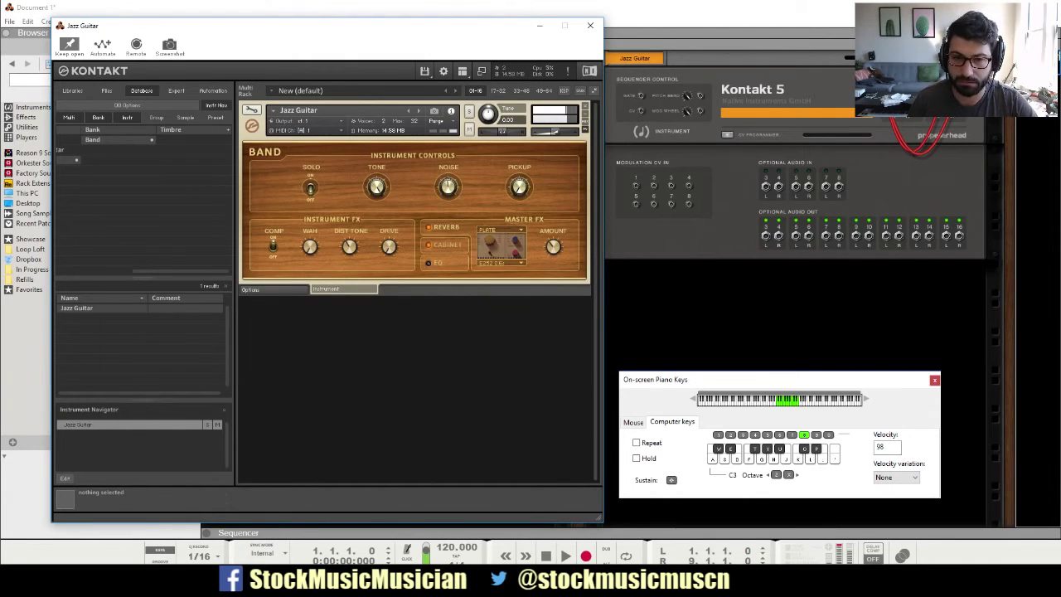
Step: Play a longer series of notes on the Jazz Guitar with its main instrument controls shown
key(a)
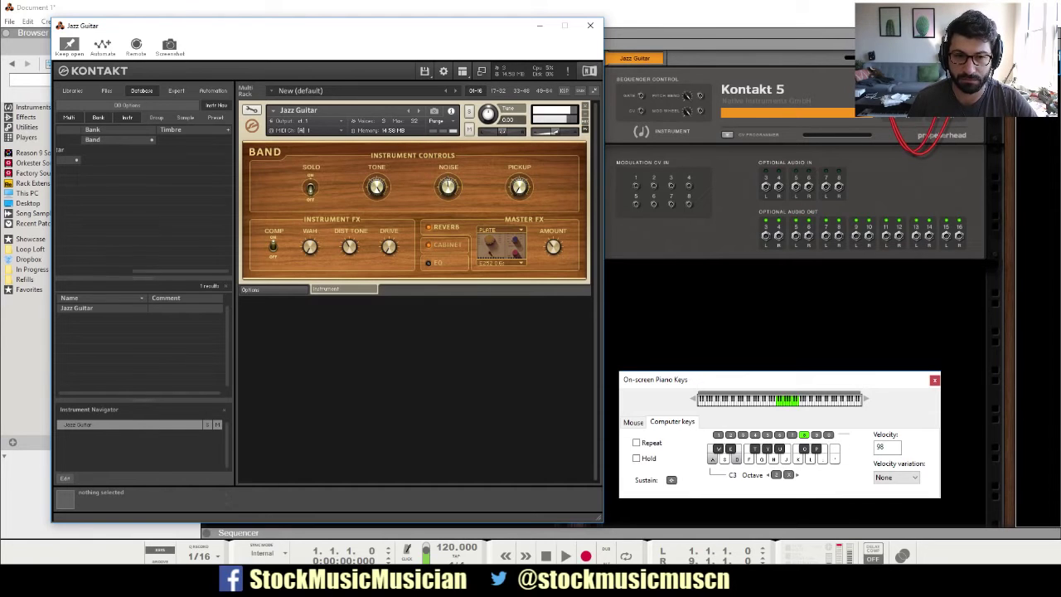
key(d)
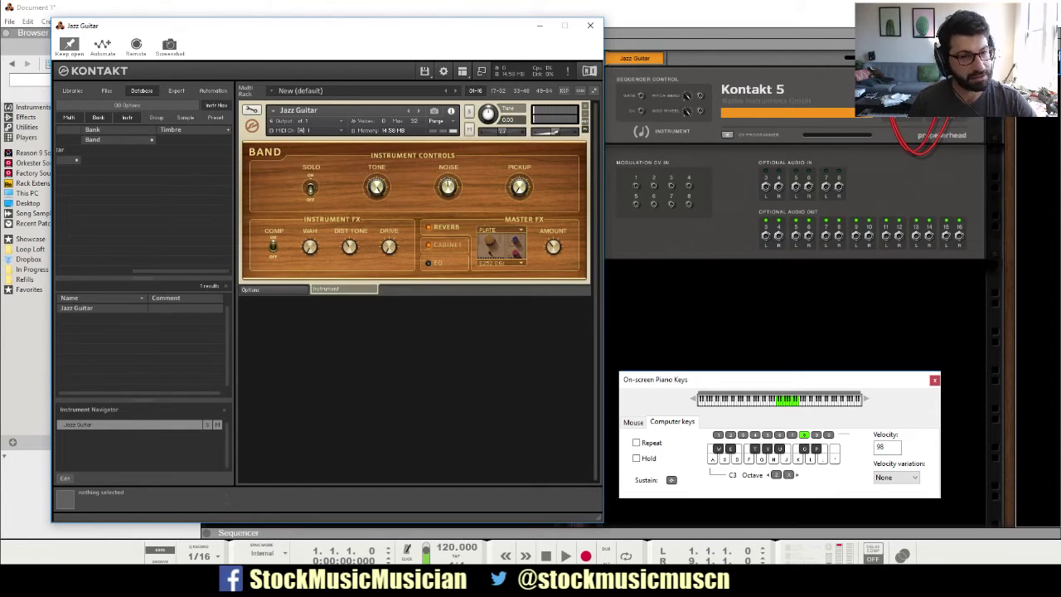
key(l)
key(h)
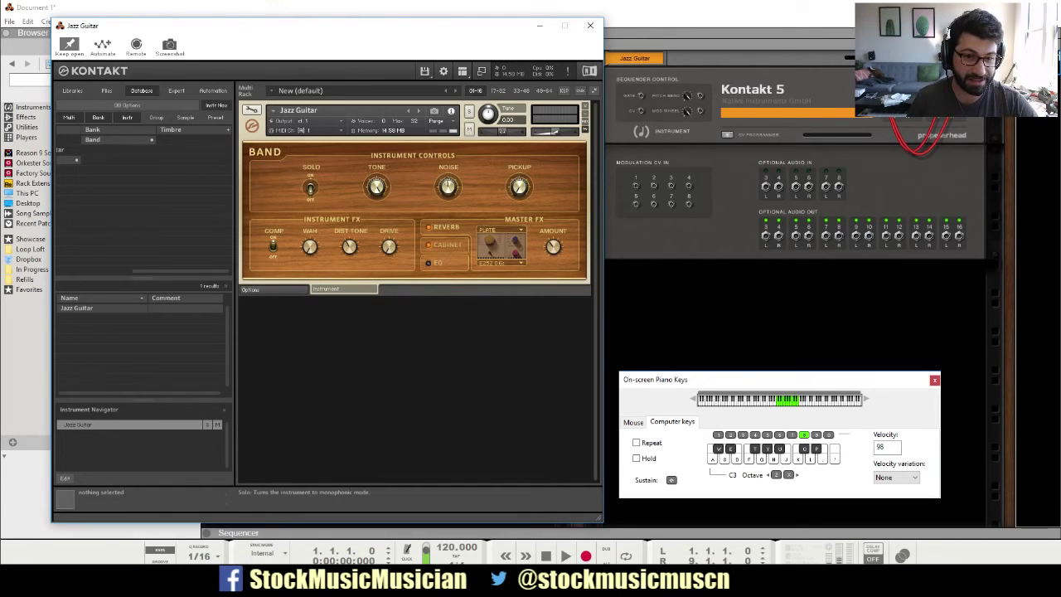
key(s)
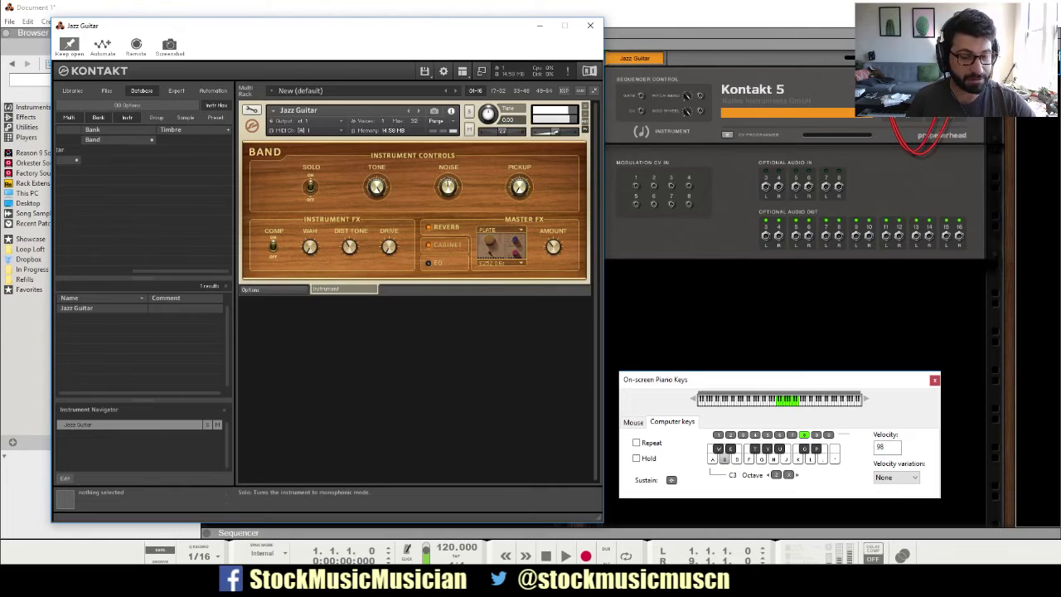
key(e)
key(f)
key(a)
key(g)
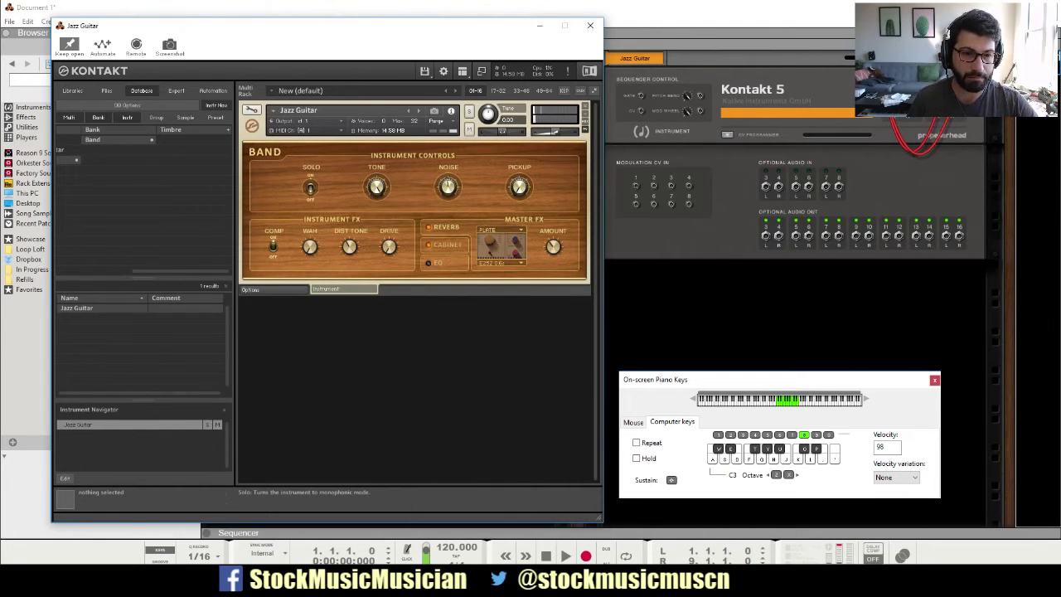
Step: Audition the Jazz Guitar from its Band Options page and return to the main instrument controls
click(271, 289)
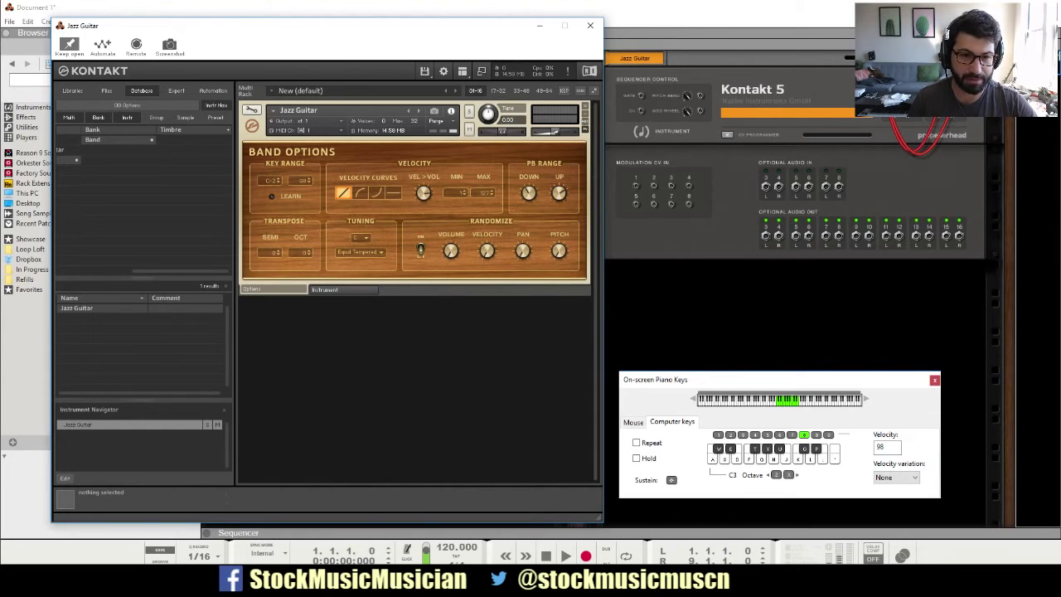
key(a)
key(f)
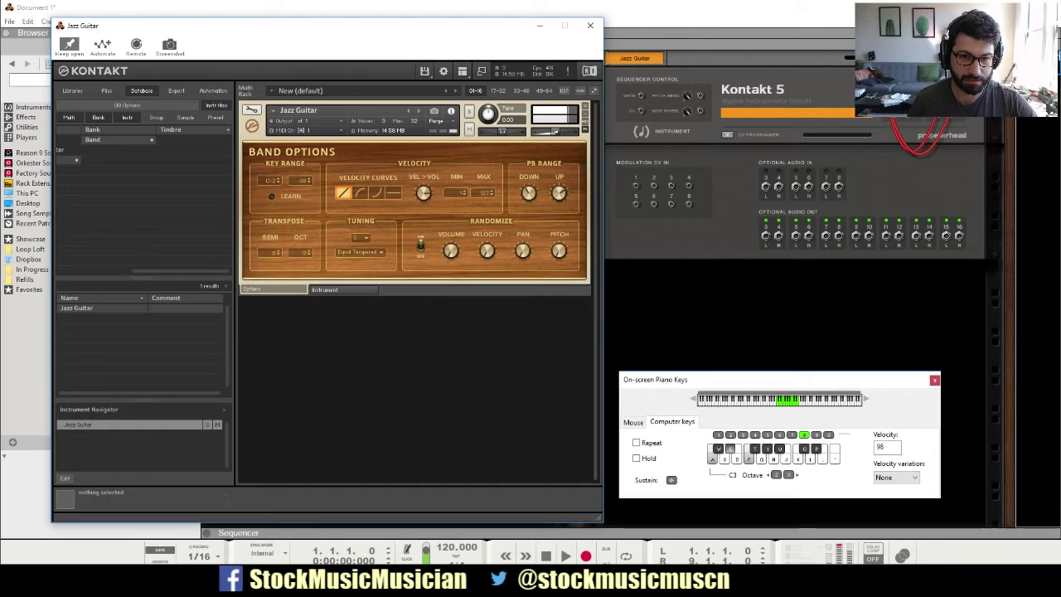
key(s)
key(f)
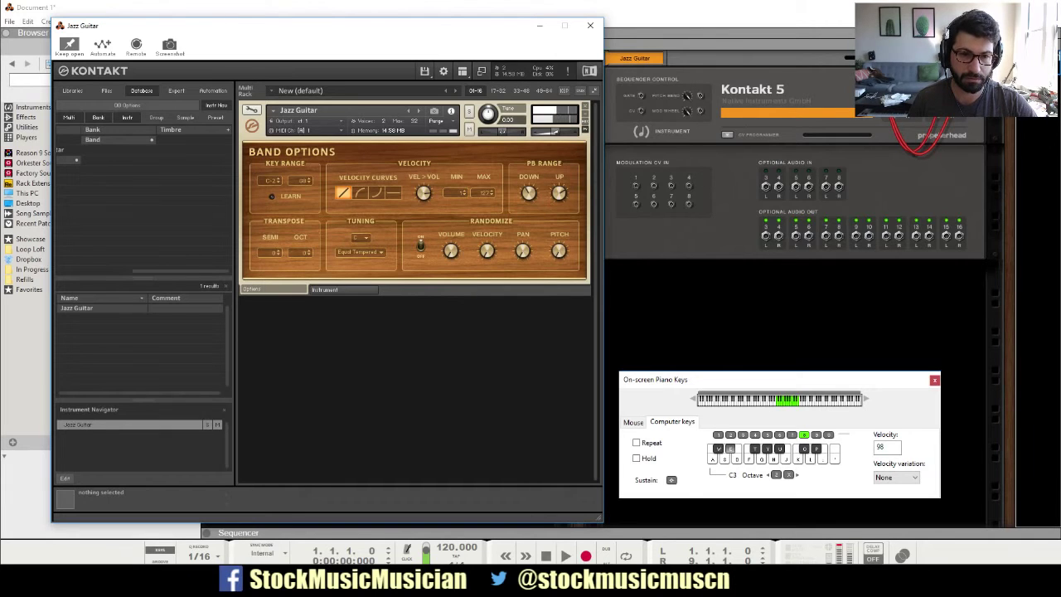
click(344, 290)
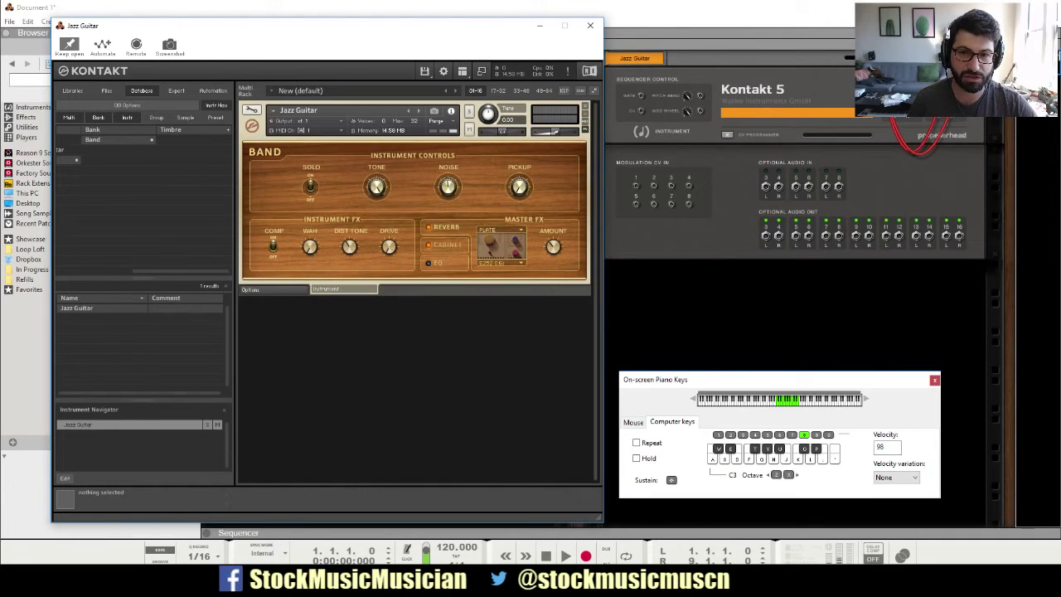
Step: Remove the Jazz Guitar without saving its changes and load the Action Strings instrument from the libraries
click(586, 106)
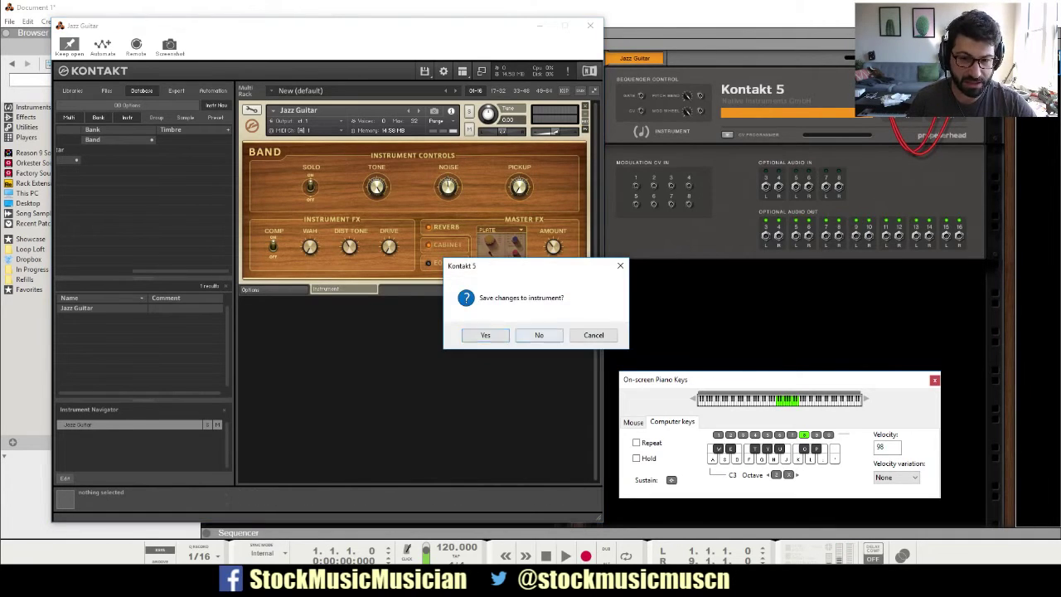
click(540, 334)
click(72, 90)
scroll(133, 299, up, 2)
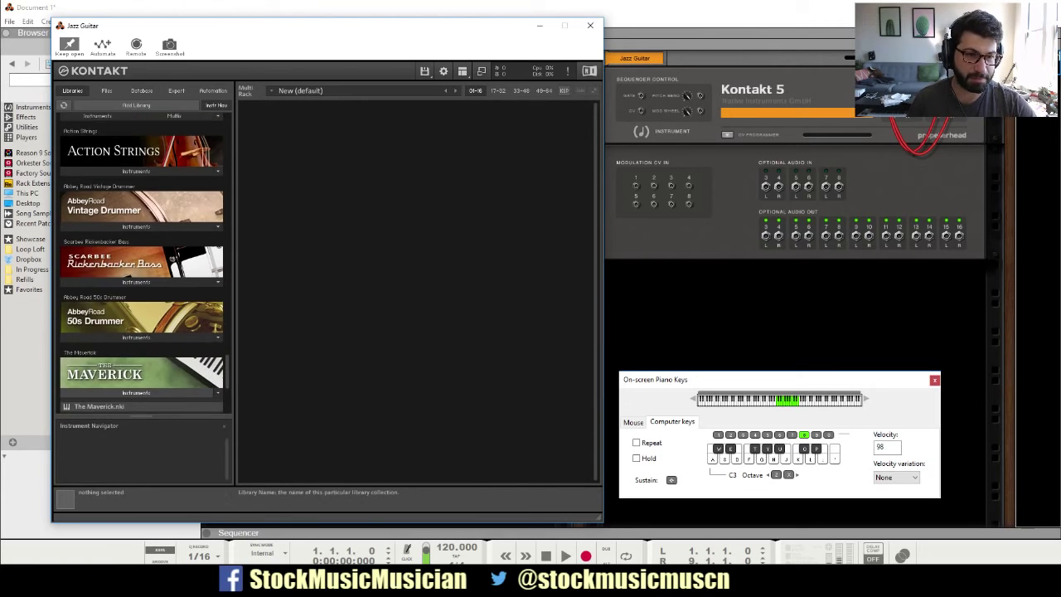
scroll(141, 265, up, 2)
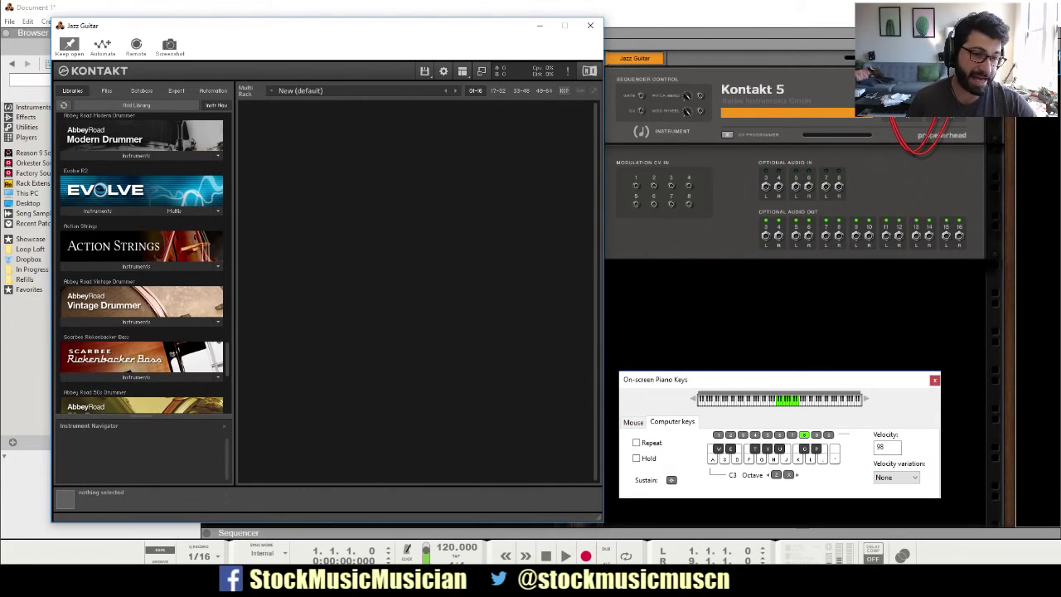
click(218, 266)
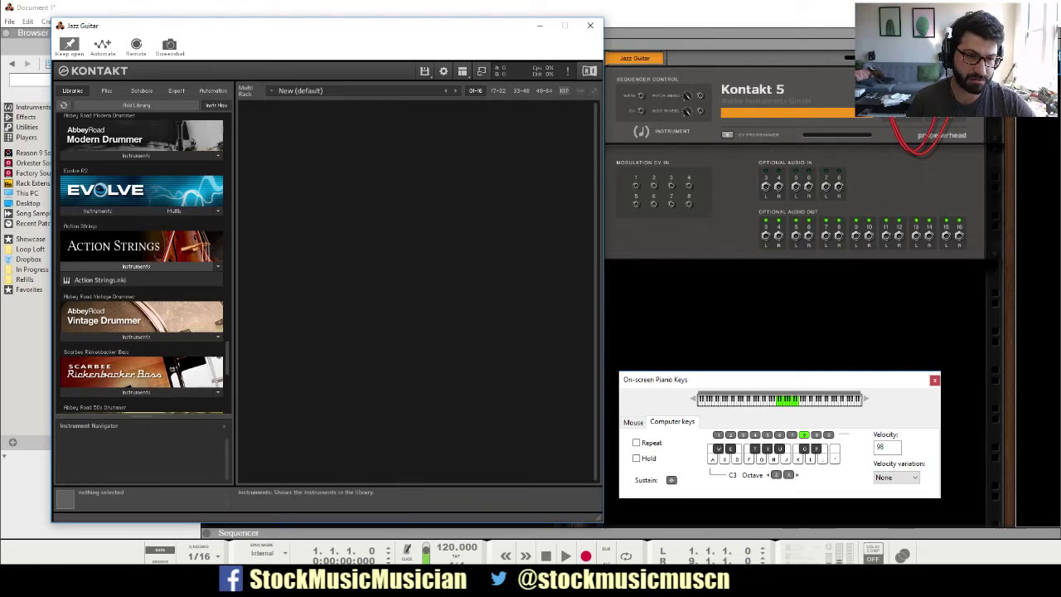
double_click(100, 280)
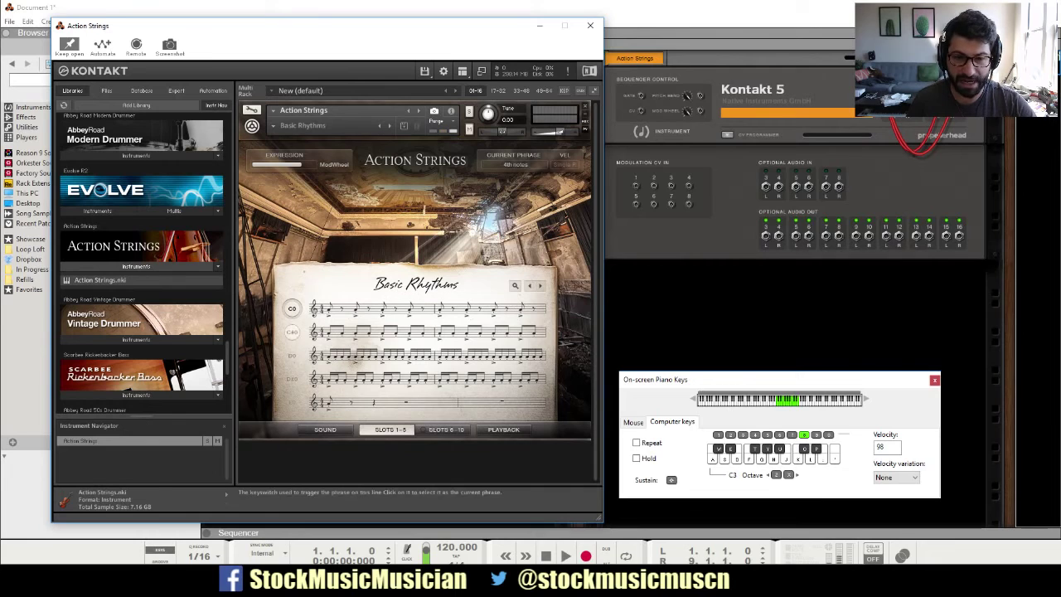
Step: Assign the Ending notes phrase to the C#0 slot of Action Strings and audition it
click(373, 331)
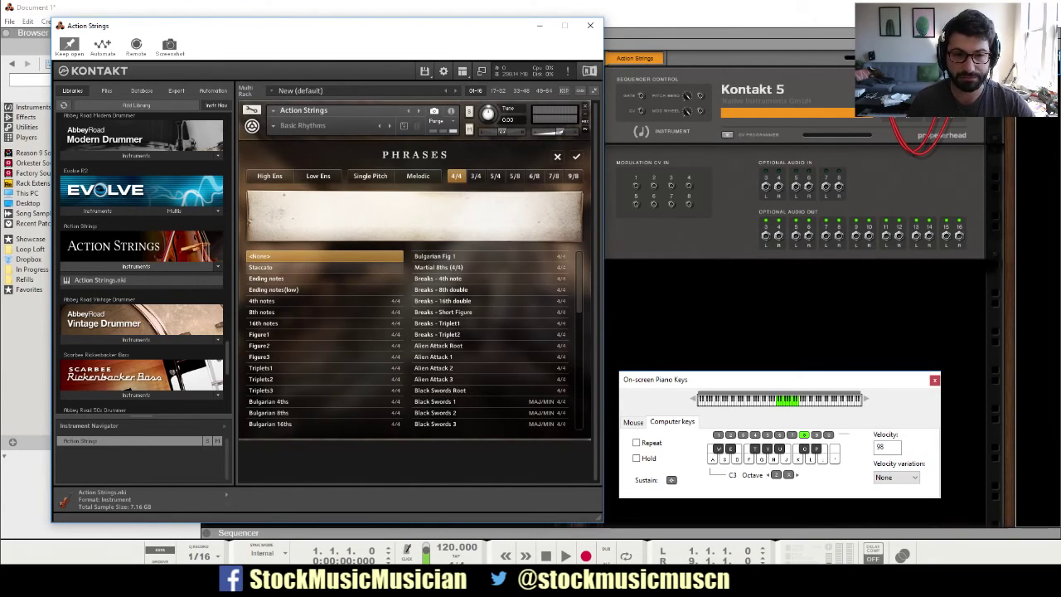
double_click(331, 278)
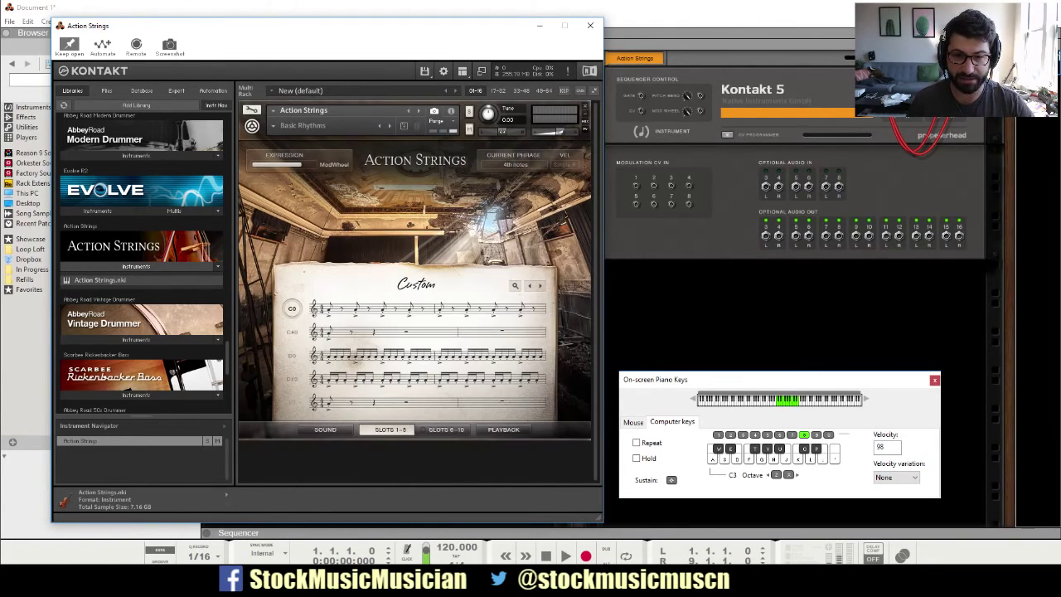
click(292, 332)
key(a)
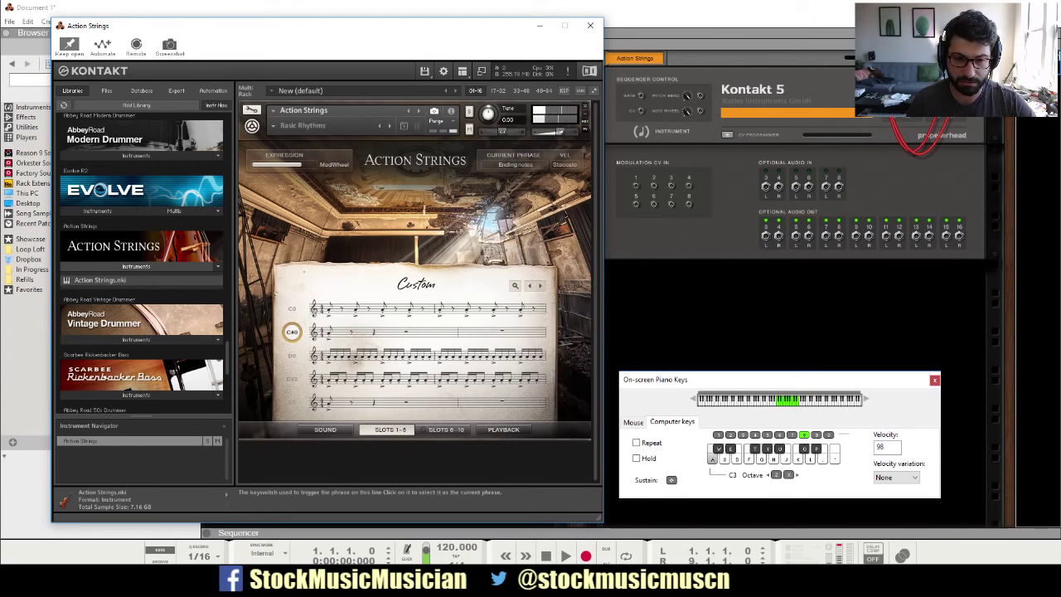
Step: Select the D0 phrase slot and play several notes to audition its pattern
click(292, 355)
key(a)
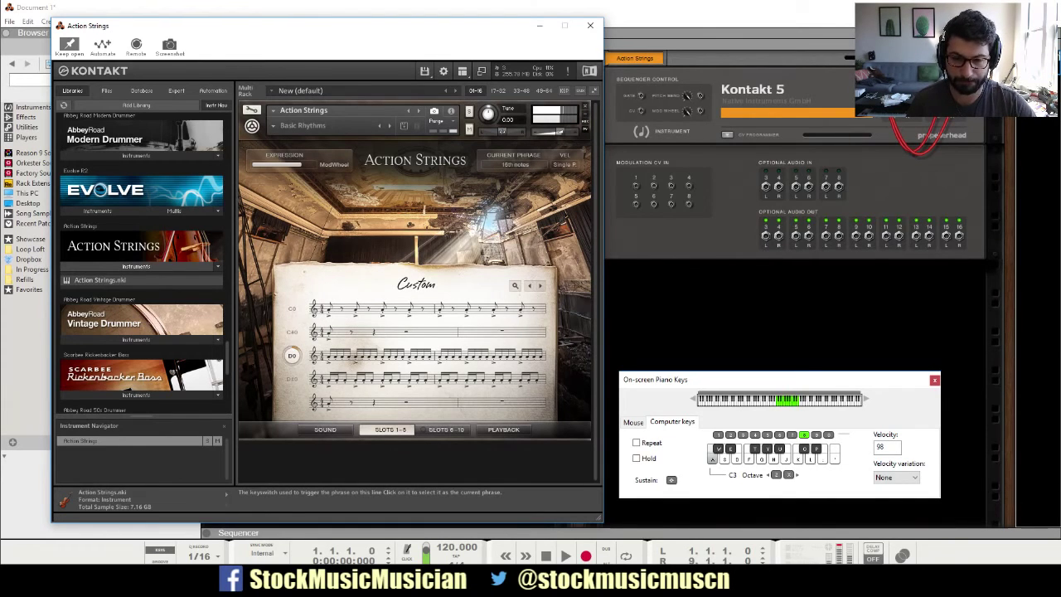
key(s)
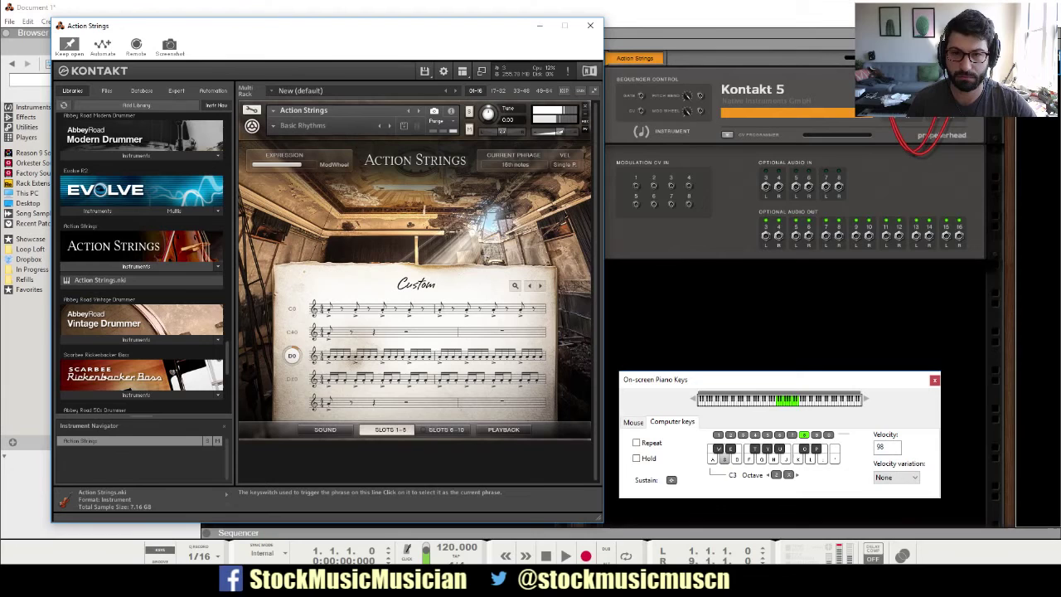
key(d)
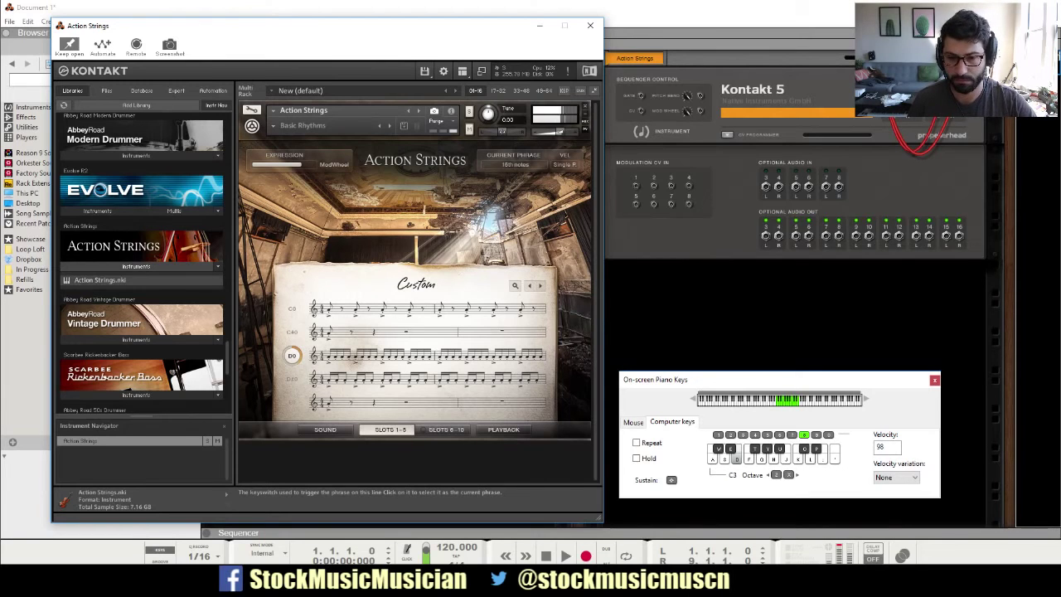
key(a)
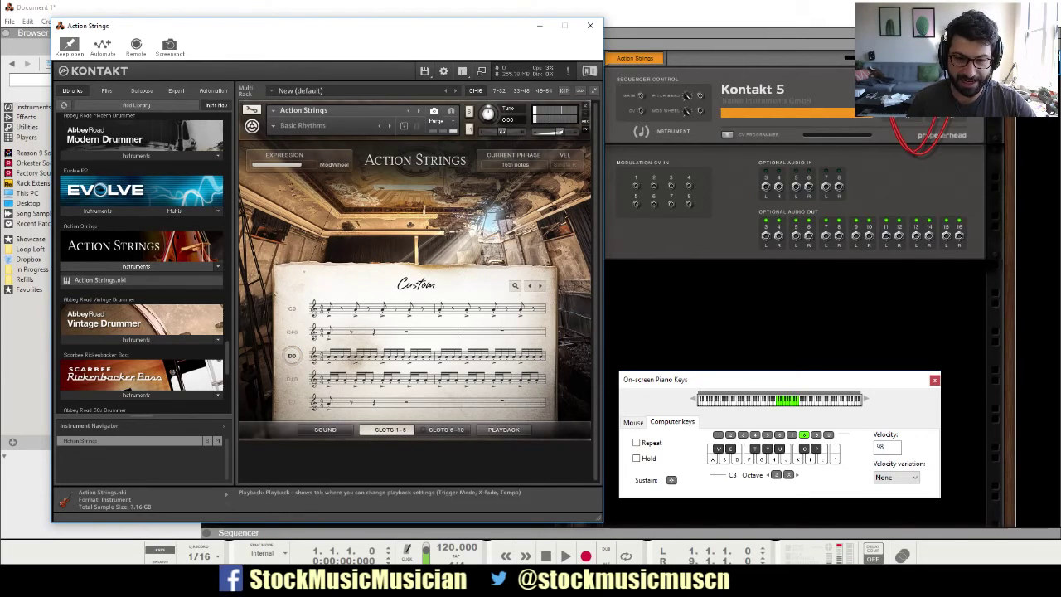
Step: View the sound settings, set the playback trigger mode to Free Trigger, and try half tempo before returning to 1:1
click(325, 429)
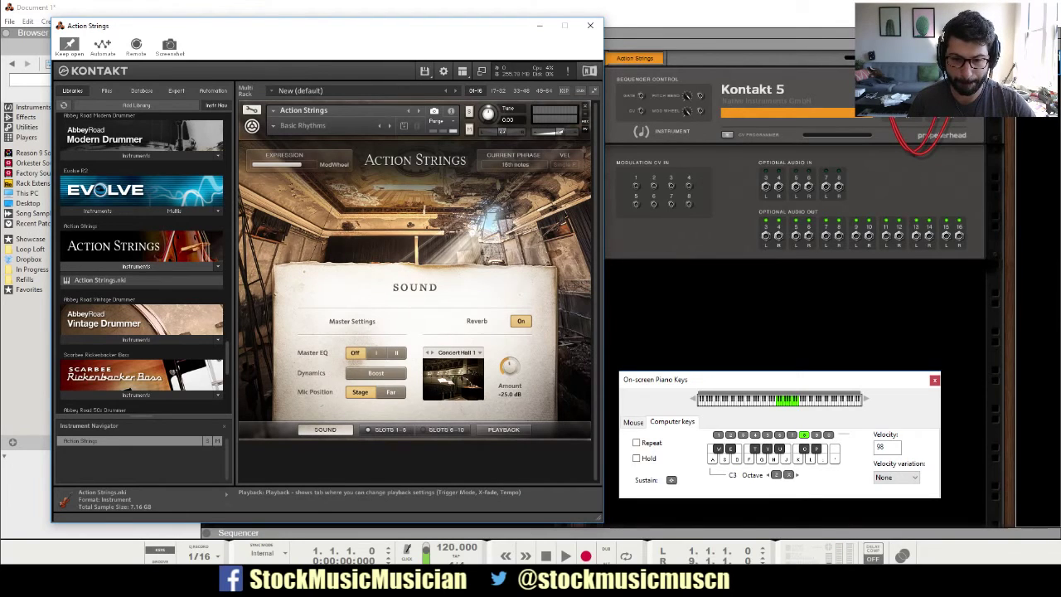
click(504, 430)
click(332, 366)
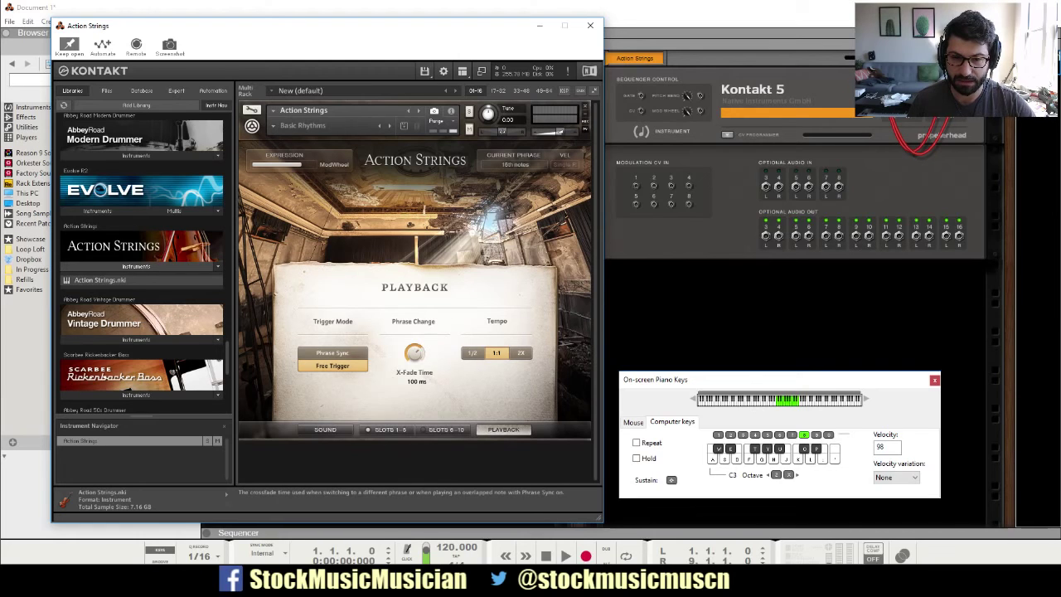
click(472, 353)
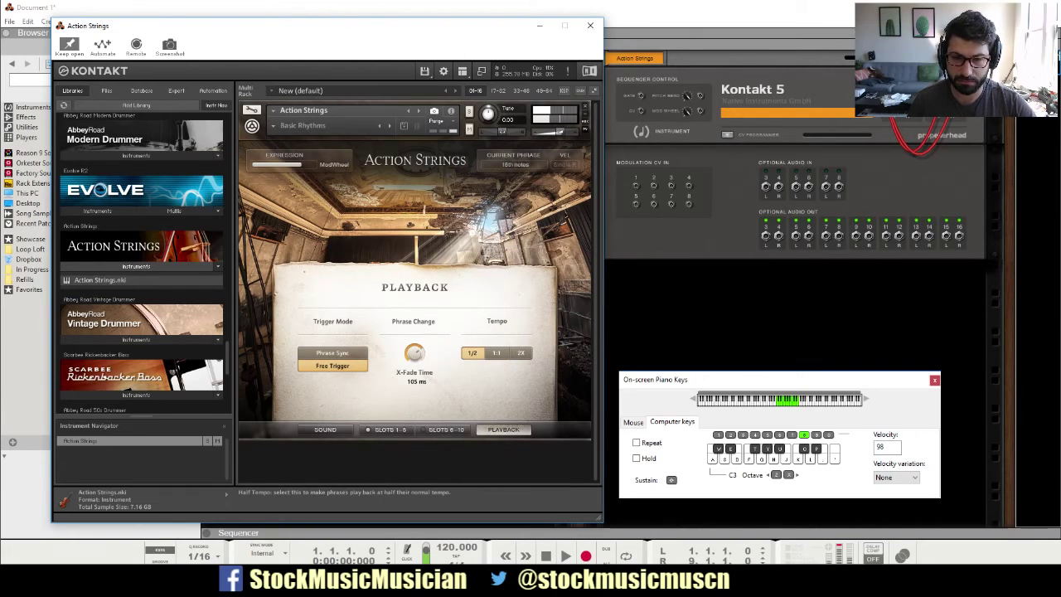
click(496, 353)
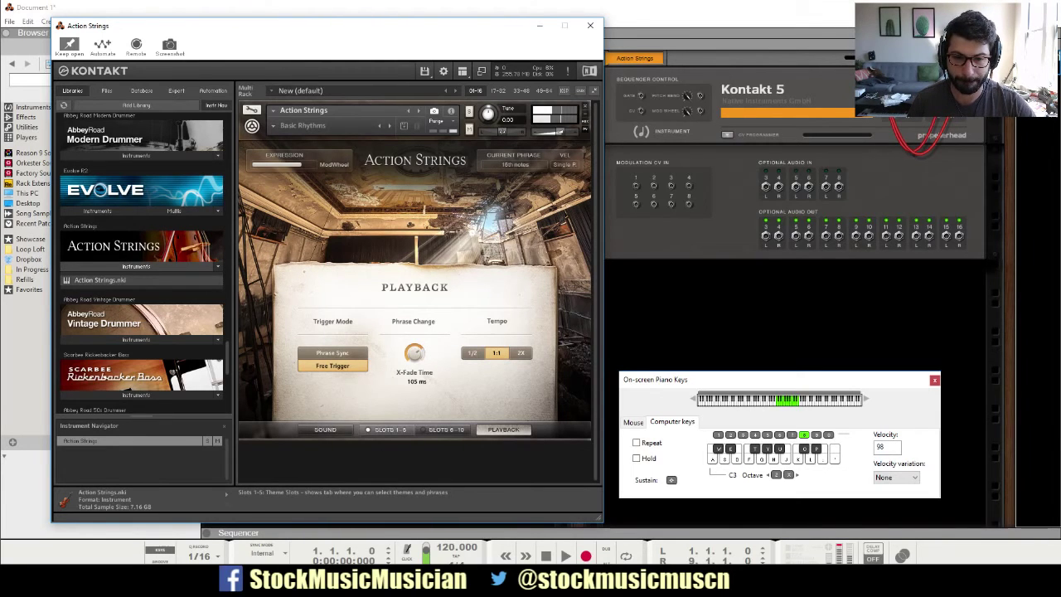
Step: Return to phrase slots 1-5, select the C0 phrase and play notes to audition it
click(390, 430)
click(291, 309)
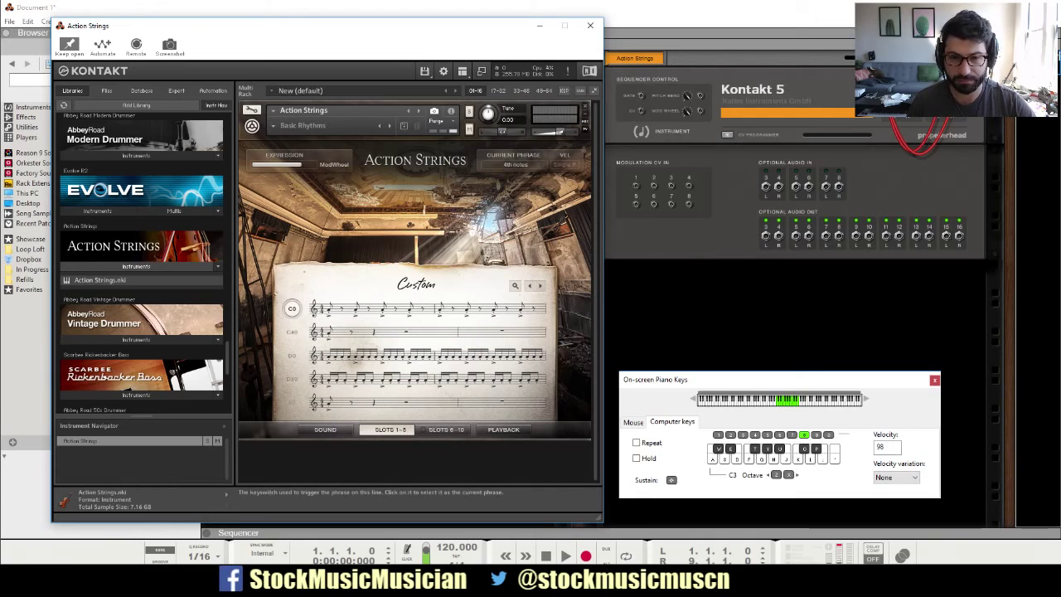
key(a)
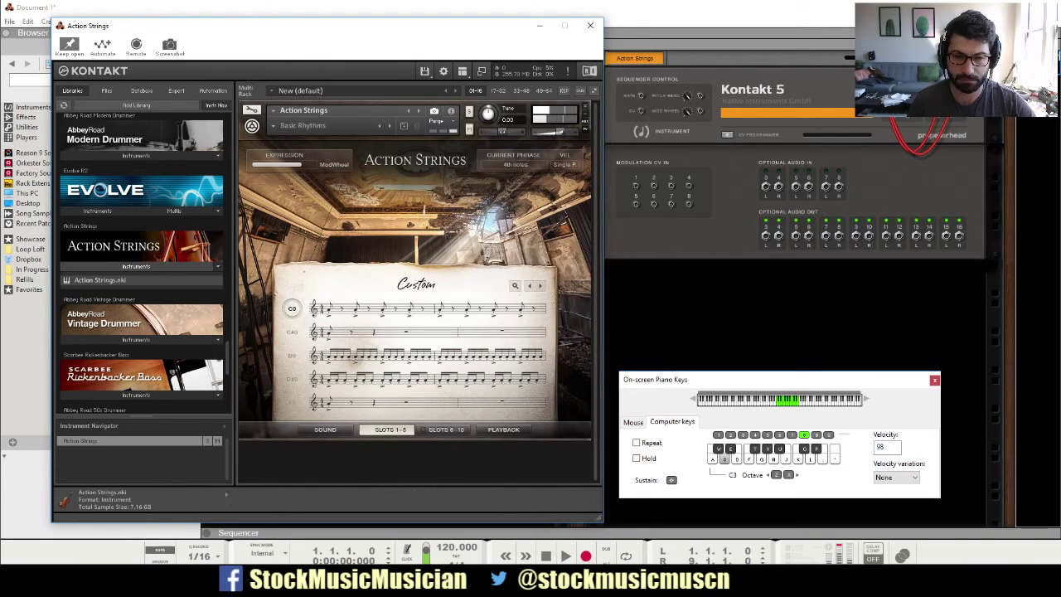
key(d)
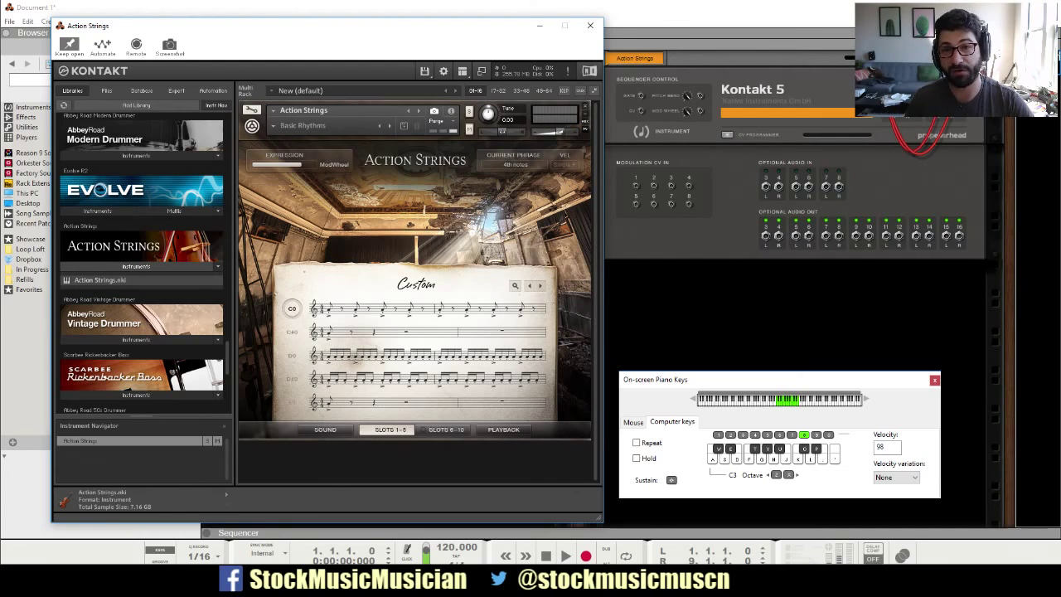
scroll(141, 264, up, 3)
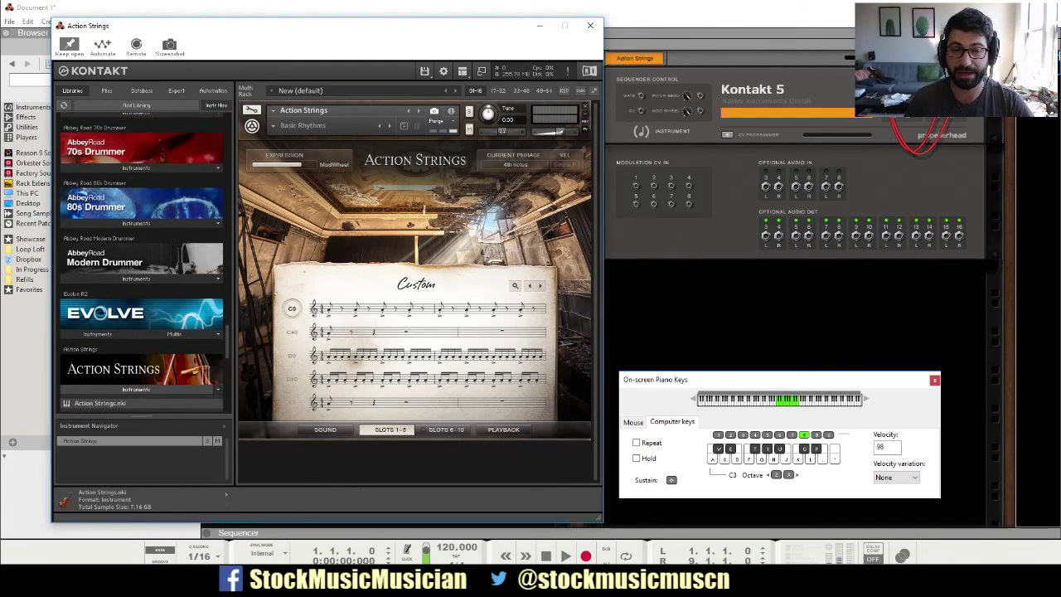
scroll(141, 264, up, 1)
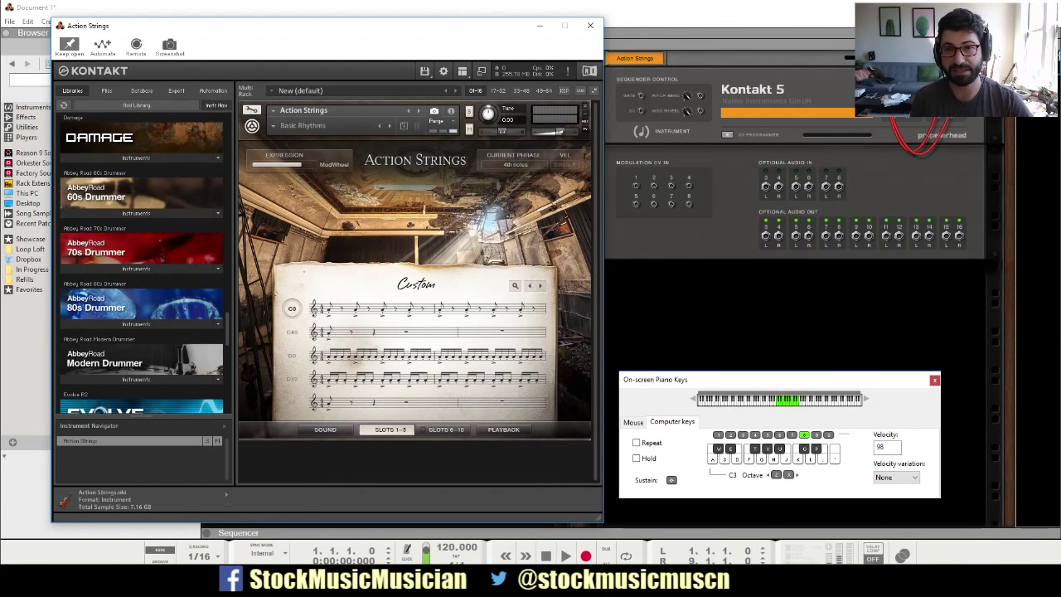